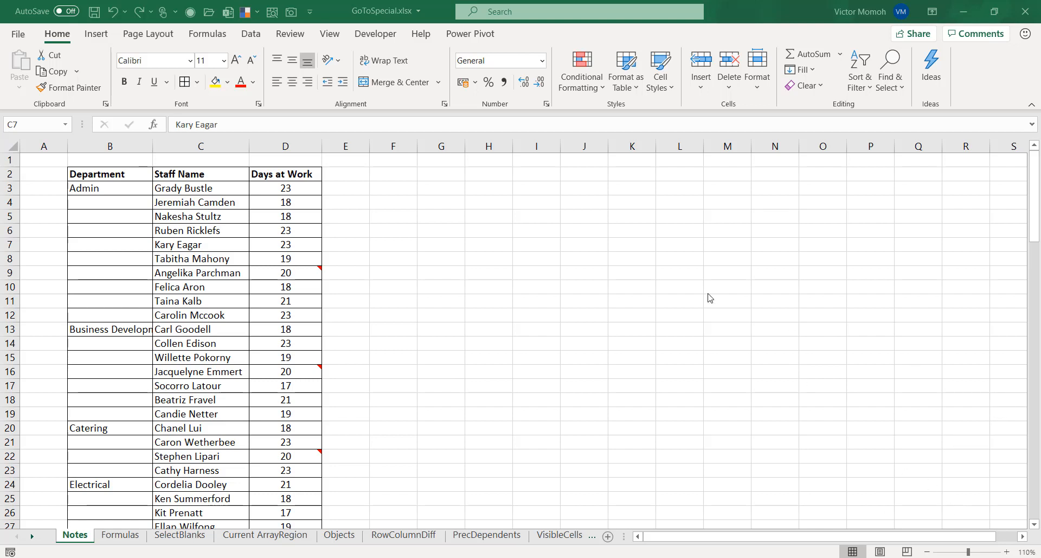
- Open Go To Special from the Go To dialog to review its selection options, and close it without selecting anything
click(496, 249)
key(ctrl+g)
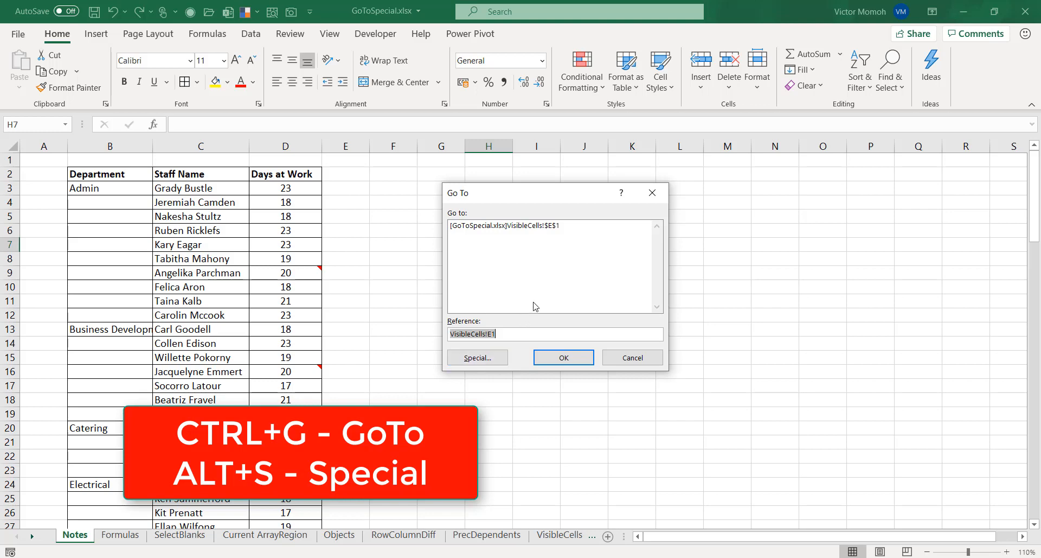
key(alt+s)
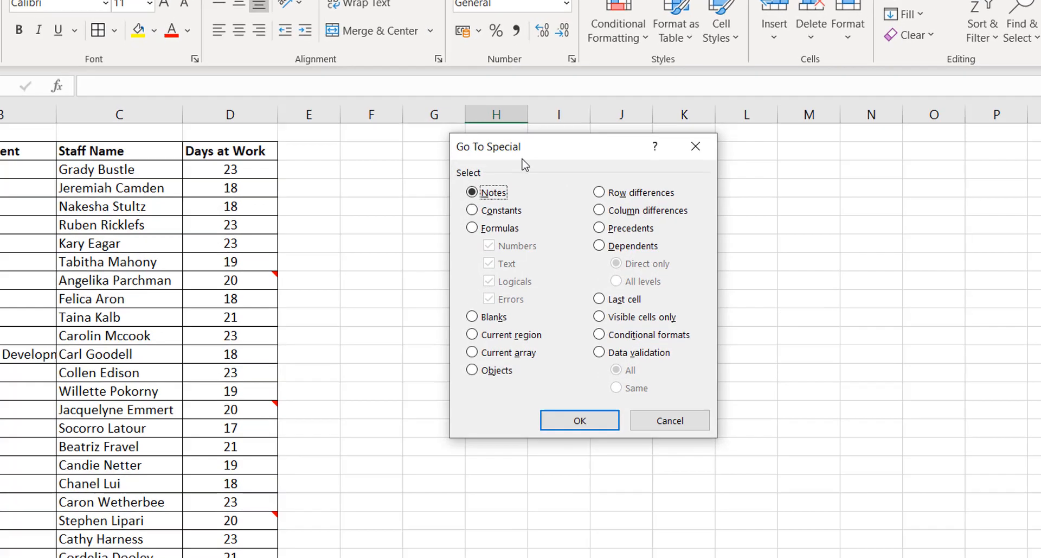
drag(506, 177, 419, 166)
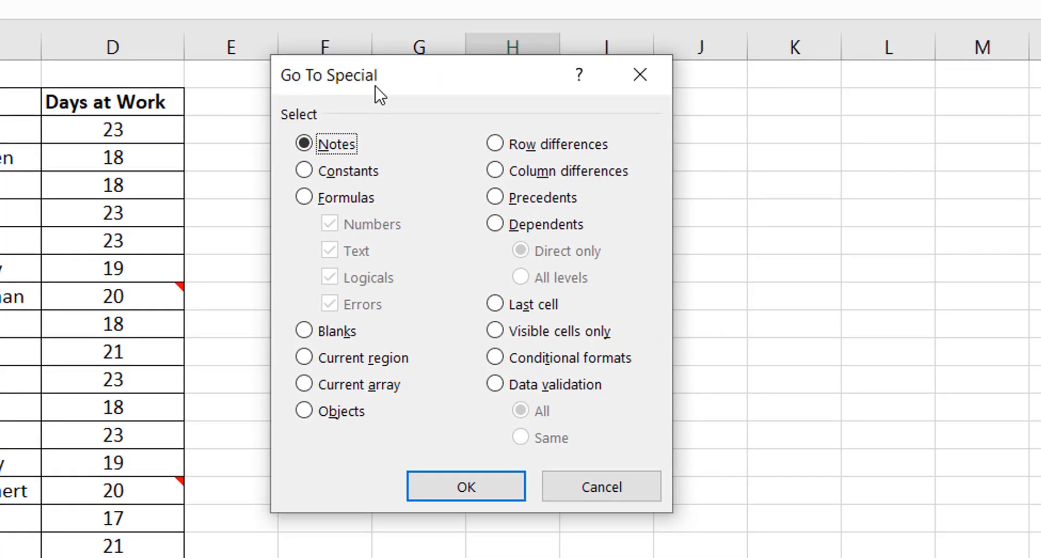
drag(375, 86, 373, 86)
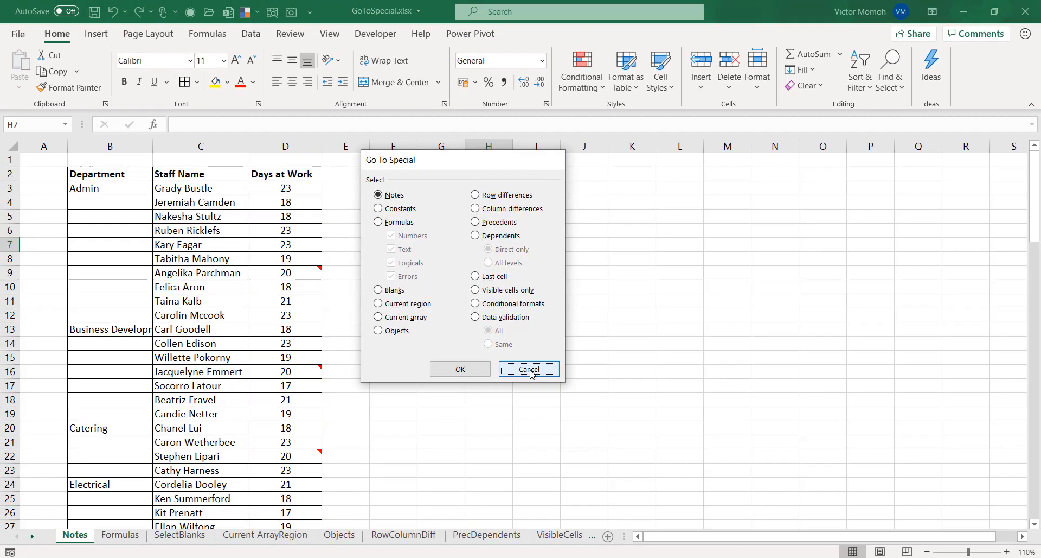
click(529, 370)
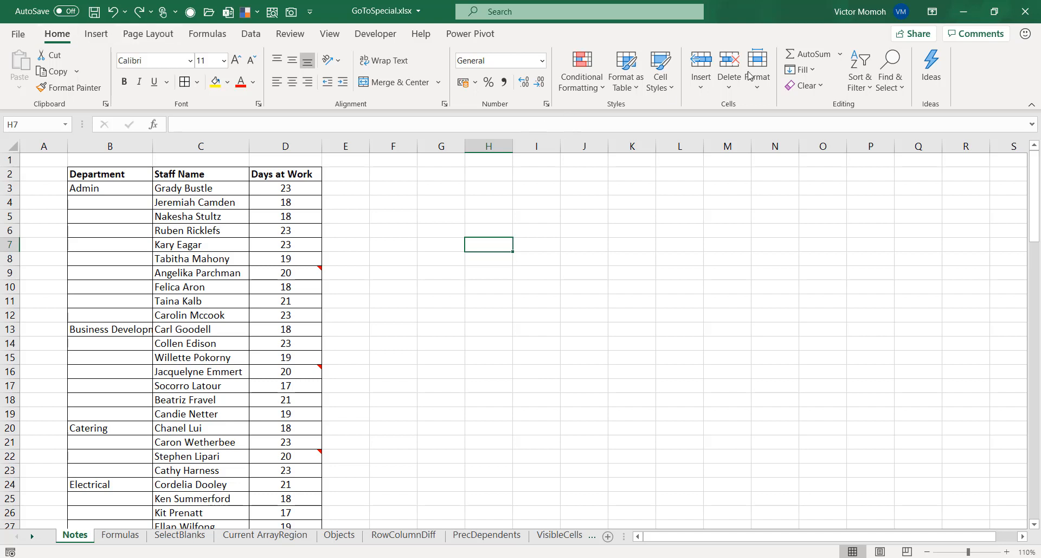
- Open and dismiss Go To Special three more times, using a different access route each time
click(897, 88)
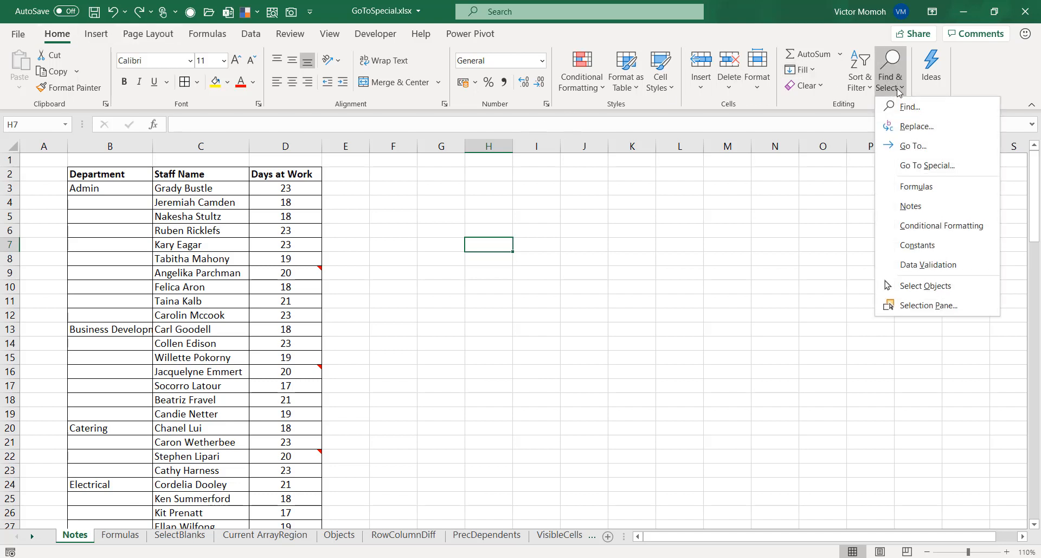
click(939, 174)
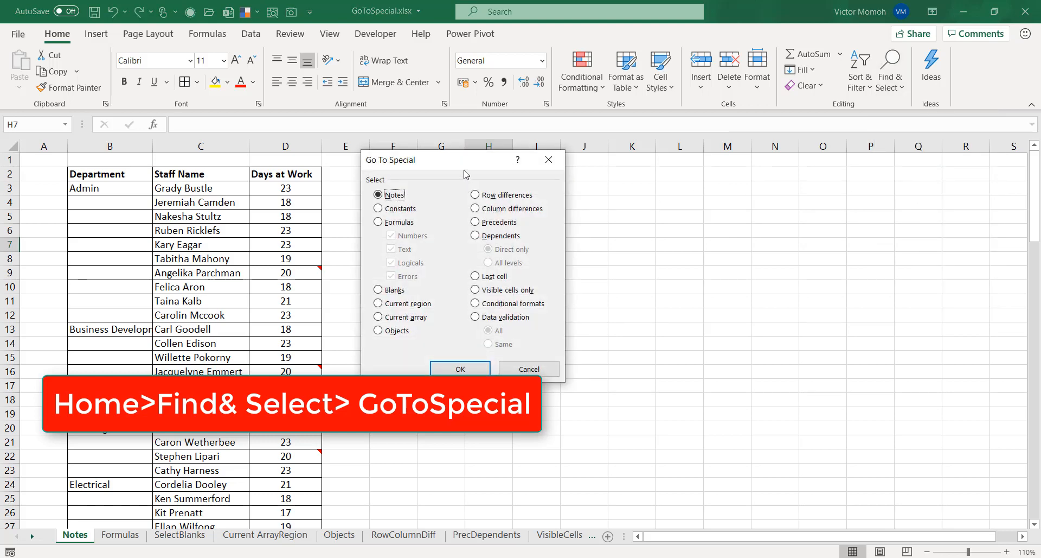
click(550, 161)
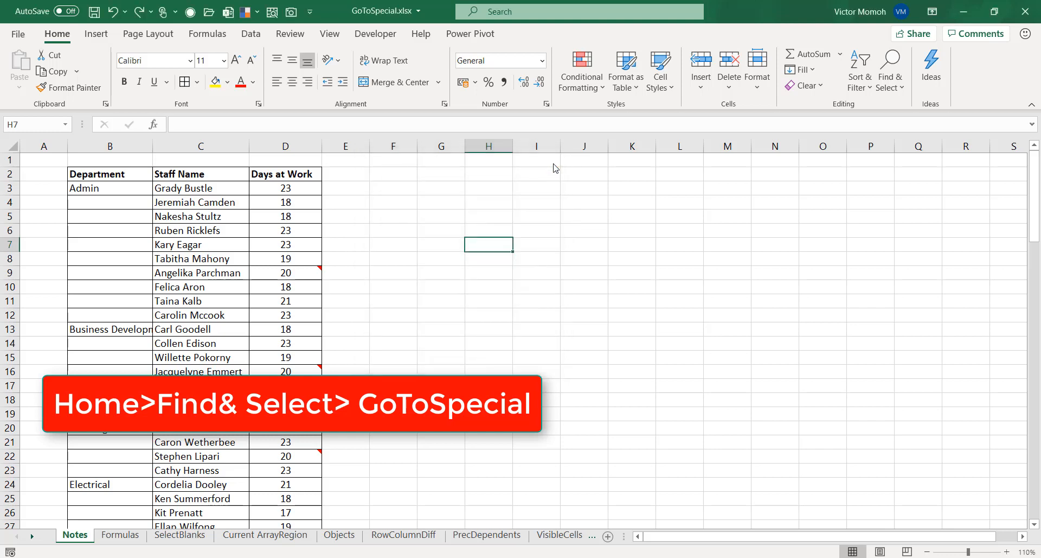
key(alt)
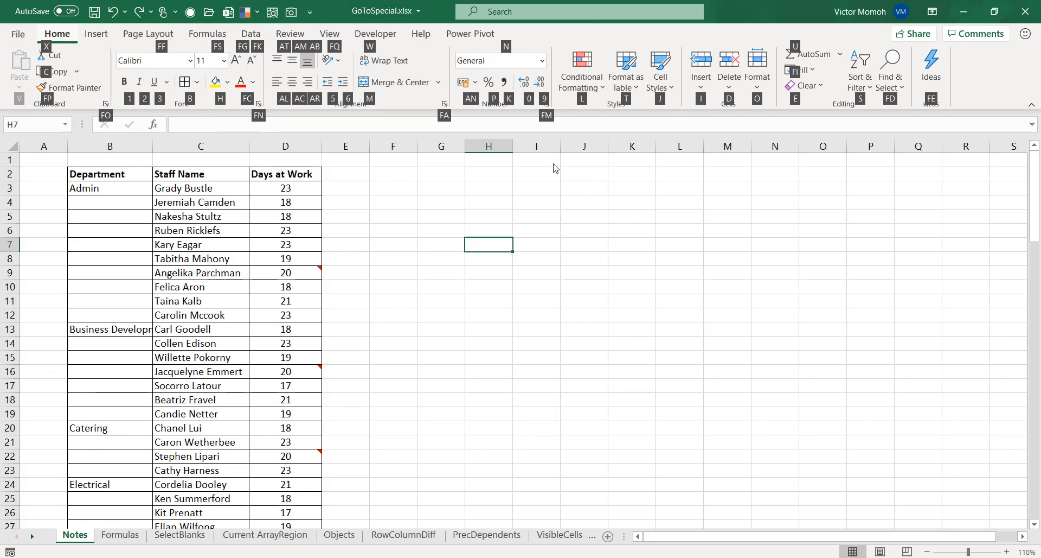
key(f)
key(d)
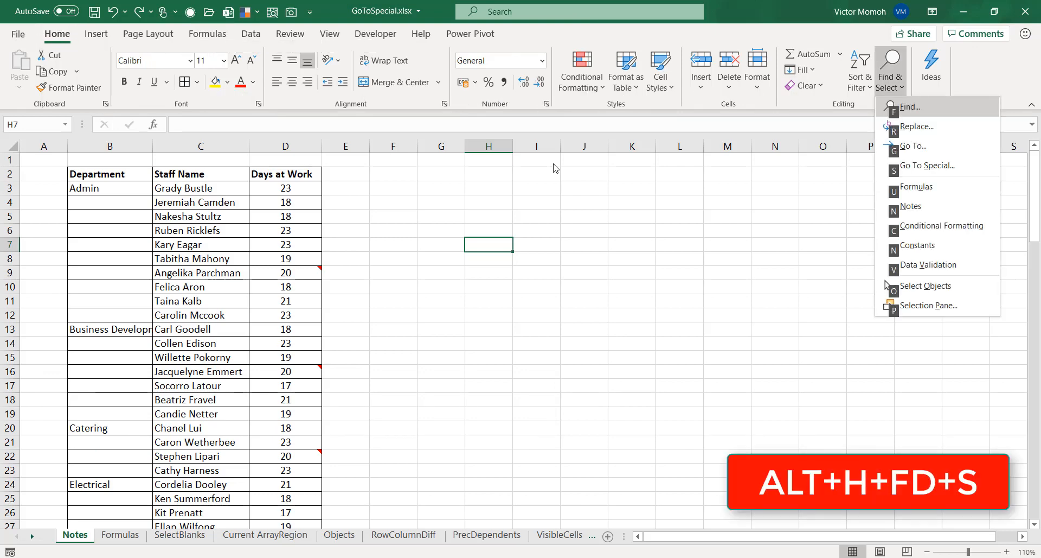
key(s)
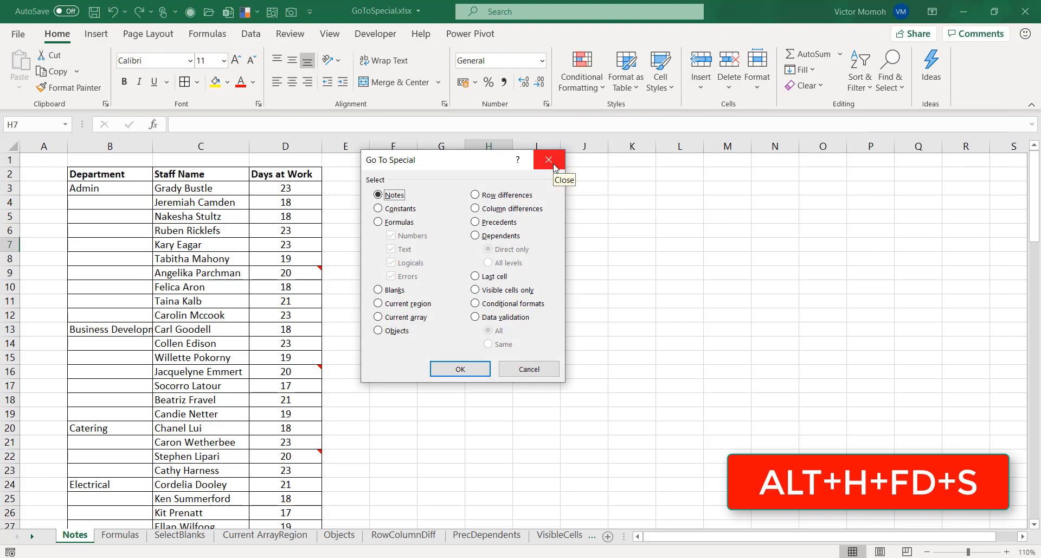
click(551, 163)
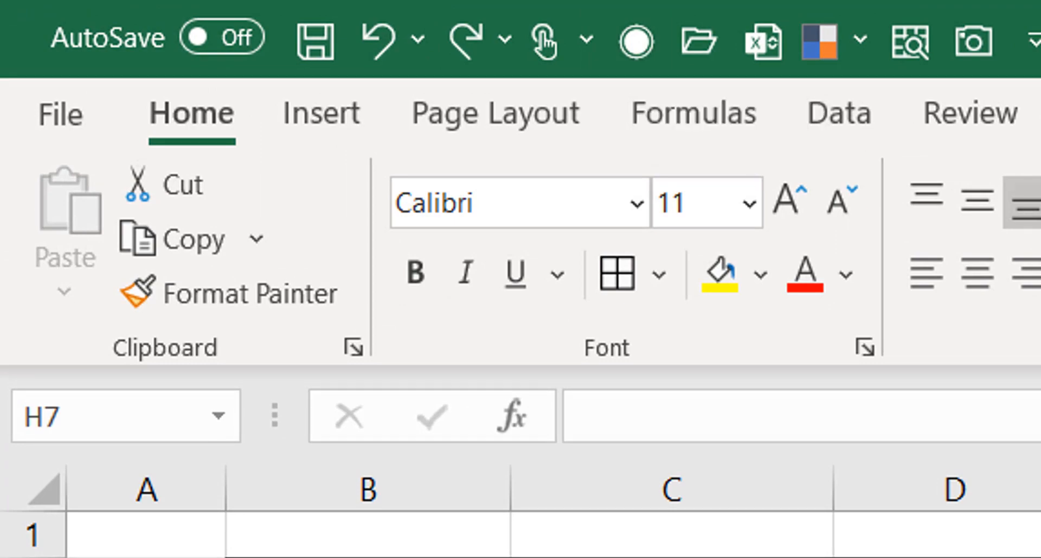
key(alt)
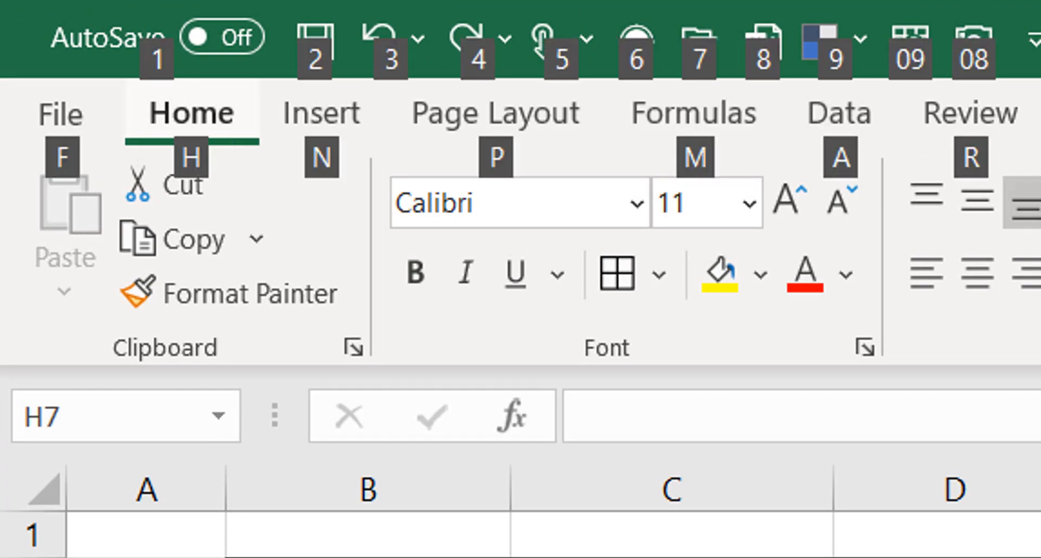
key(0)
key(9)
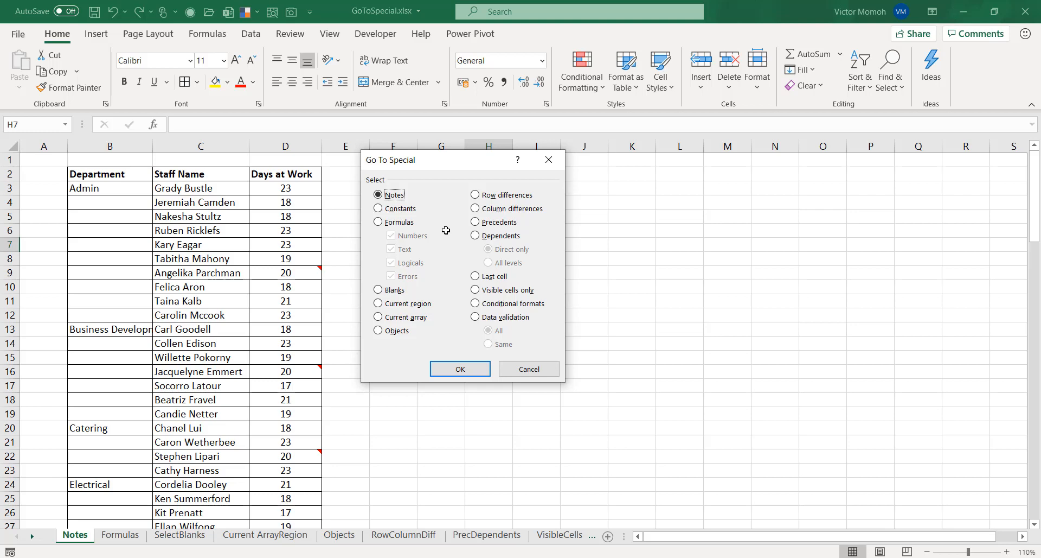
click(550, 160)
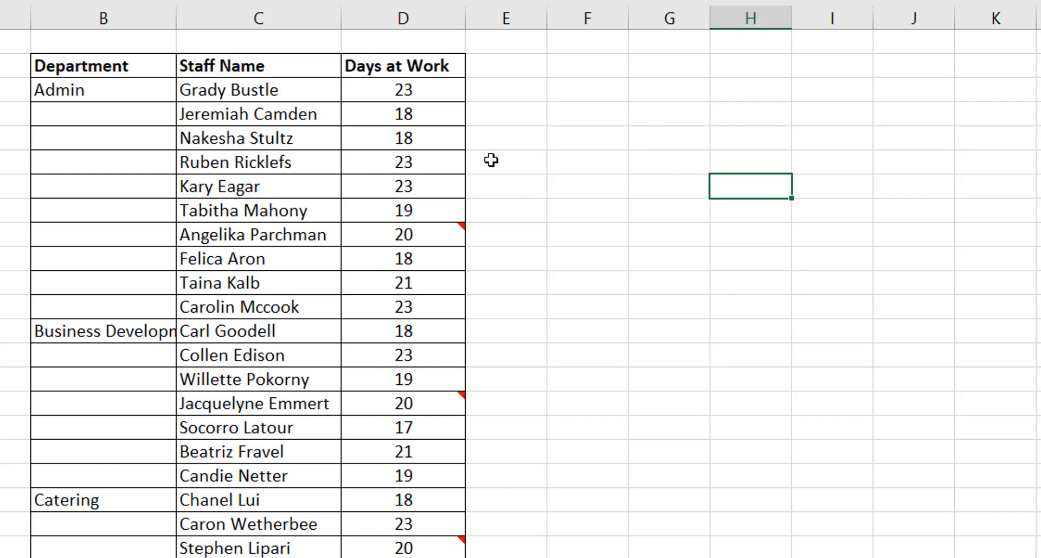
- Select only the cells with notes in the Days at Work data from D3 down, using Go To Special
mouse_move(425, 234)
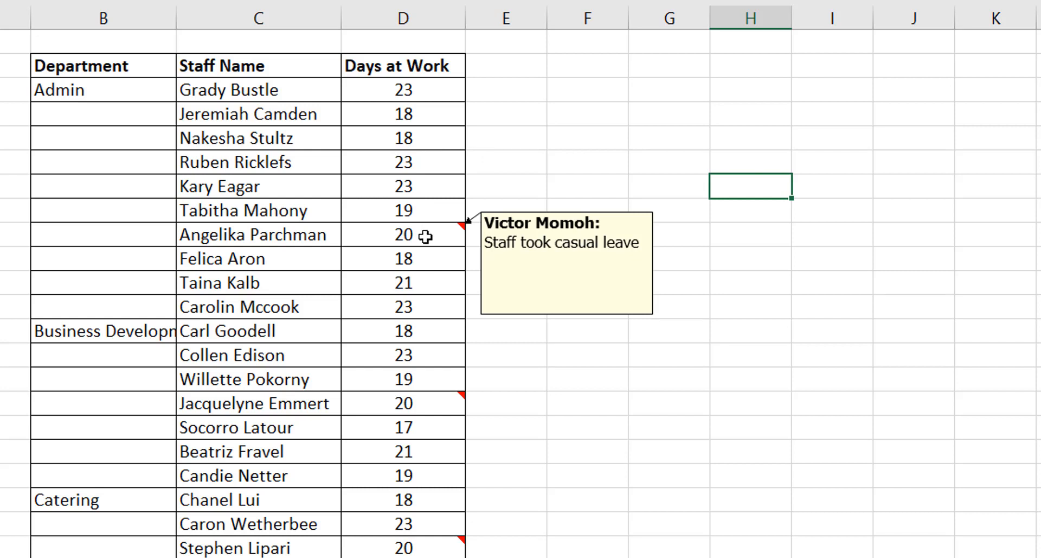
click(412, 100)
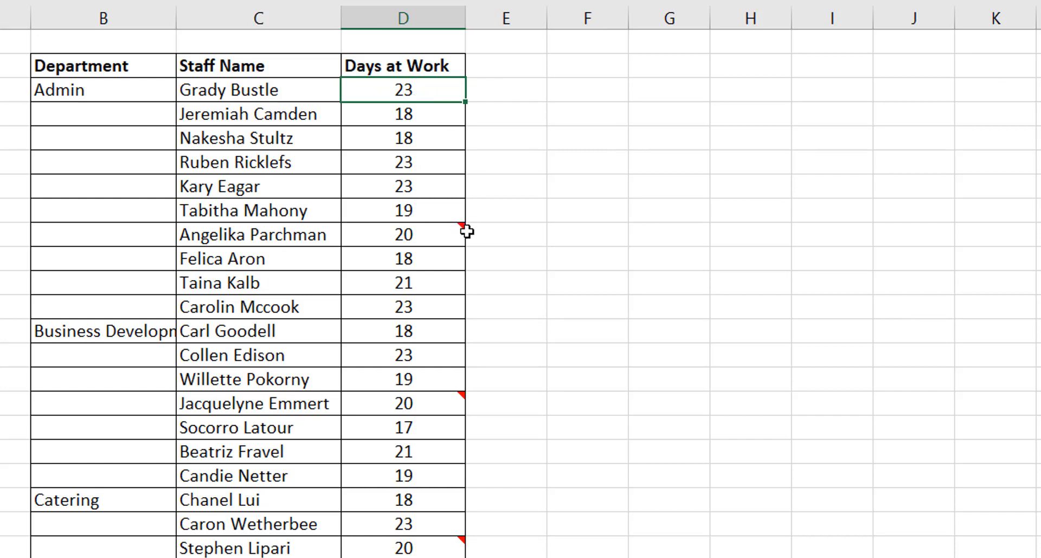
mouse_move(445, 402)
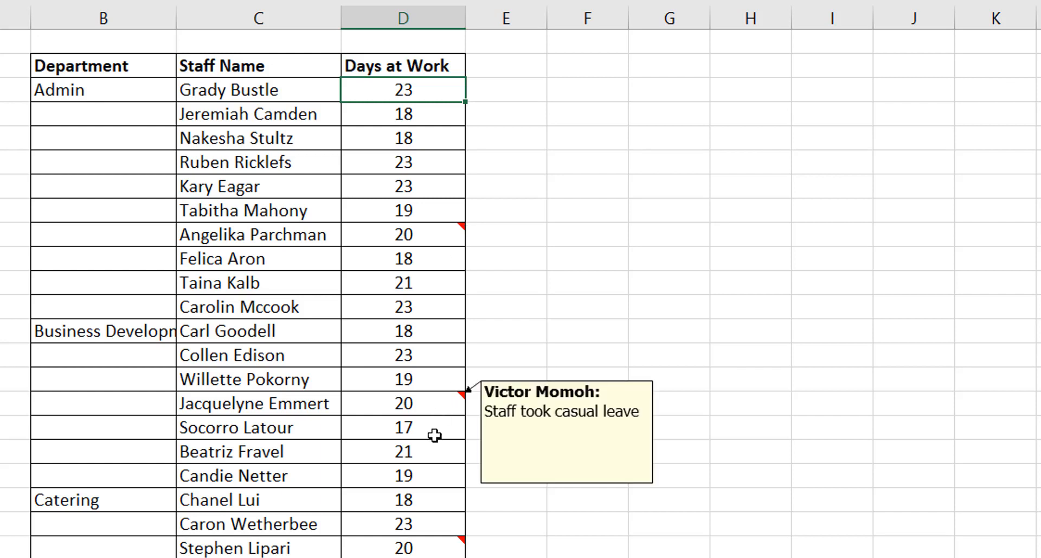
mouse_move(445, 555)
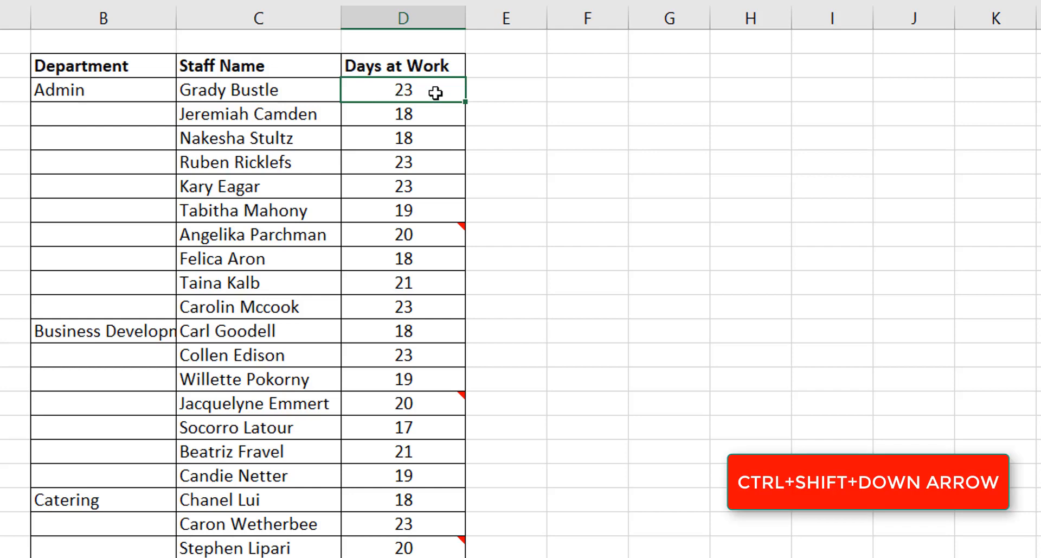
key(ctrl+shift+Down)
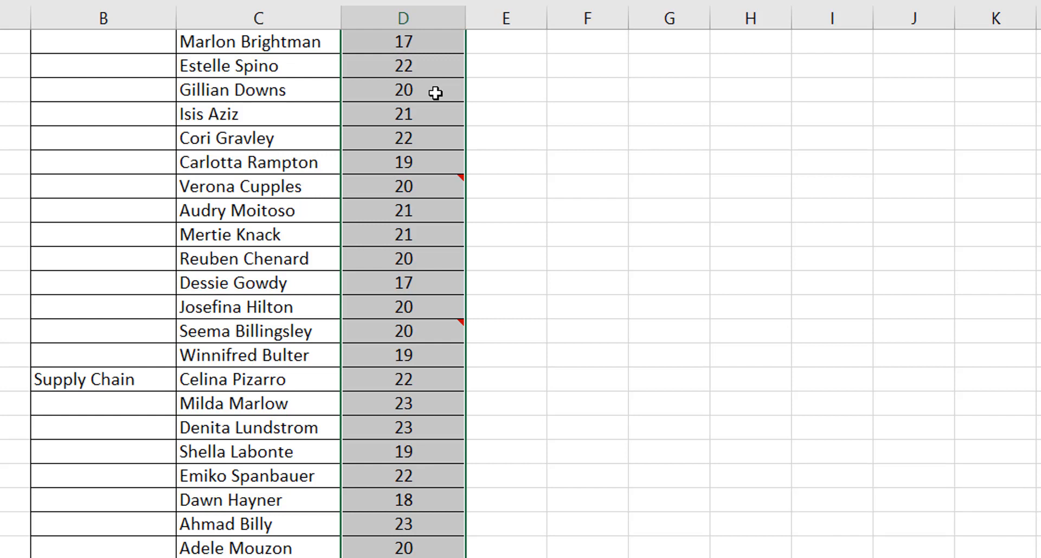
key(ctrl+g)
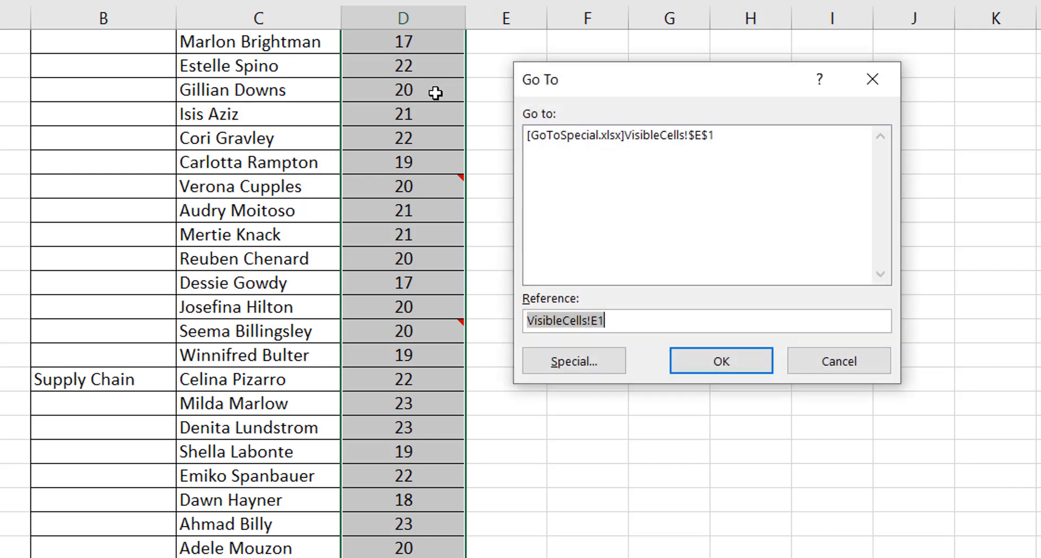
key(alt+s)
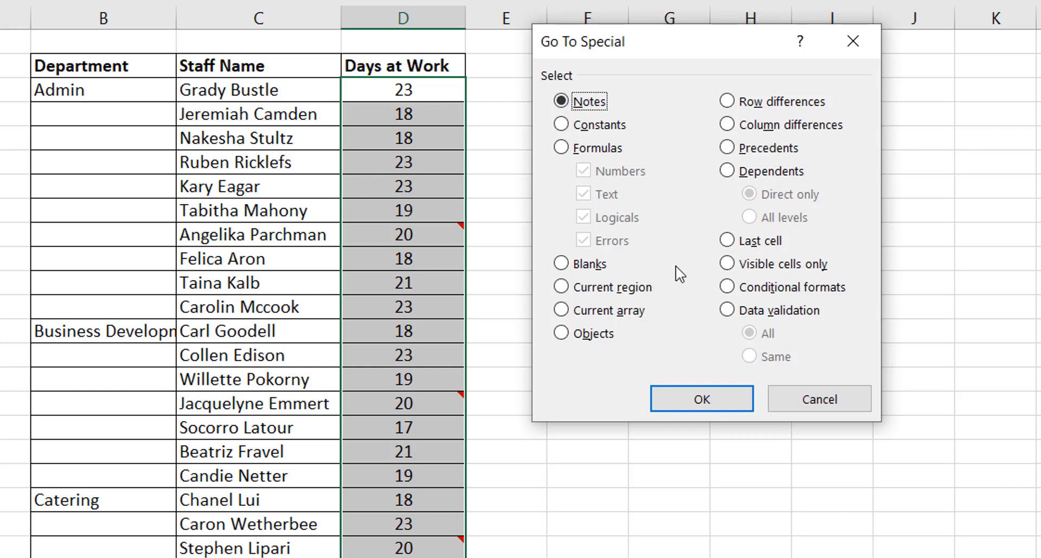
click(729, 401)
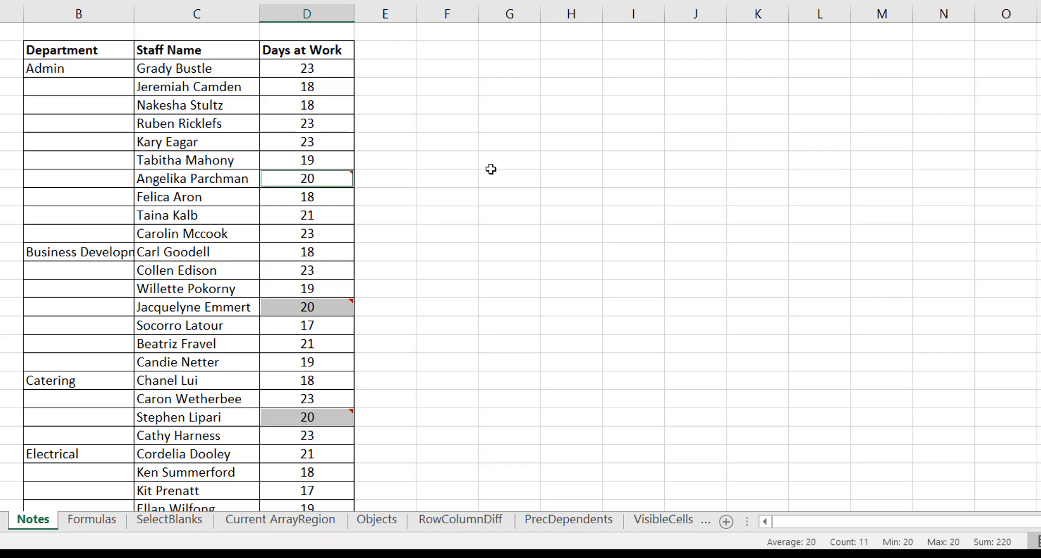
- Fill all the selected note cells in the Days at Work column with Handled and check the entries down the list
text(Handled)
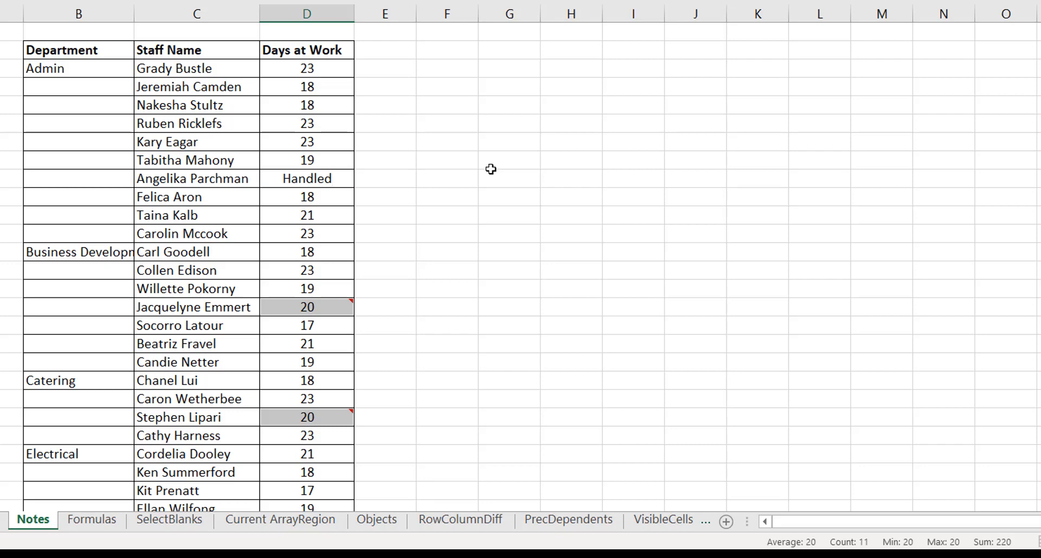
key(ctrl+Return)
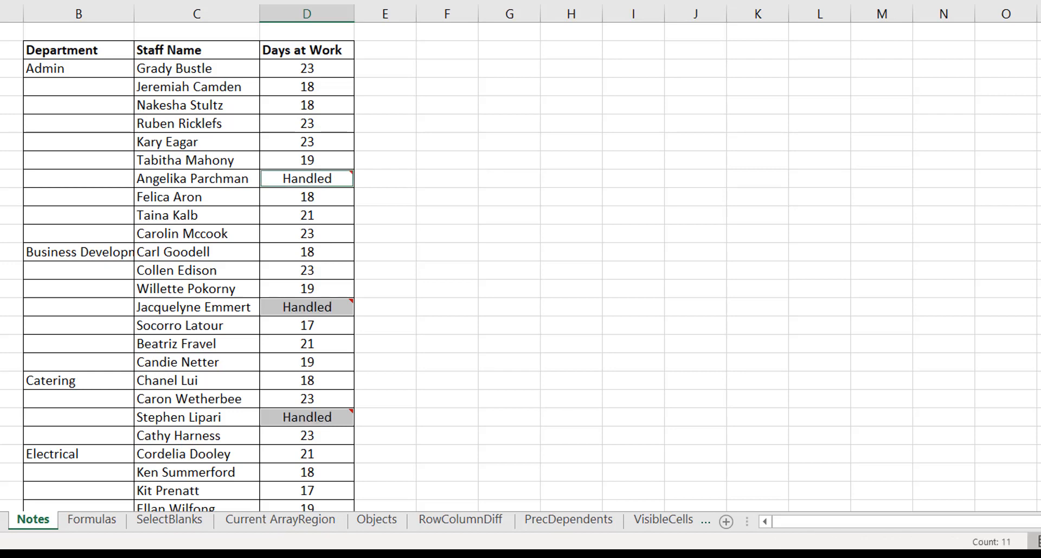
scroll(521, 265, down, 5)
scroll(520, 266, down, 6)
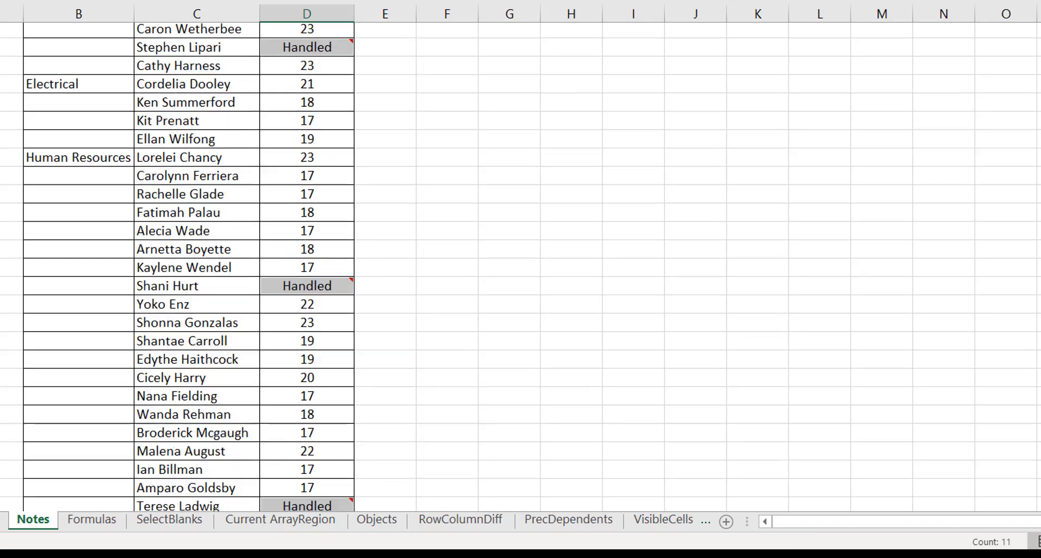
scroll(498, 247, down, 8)
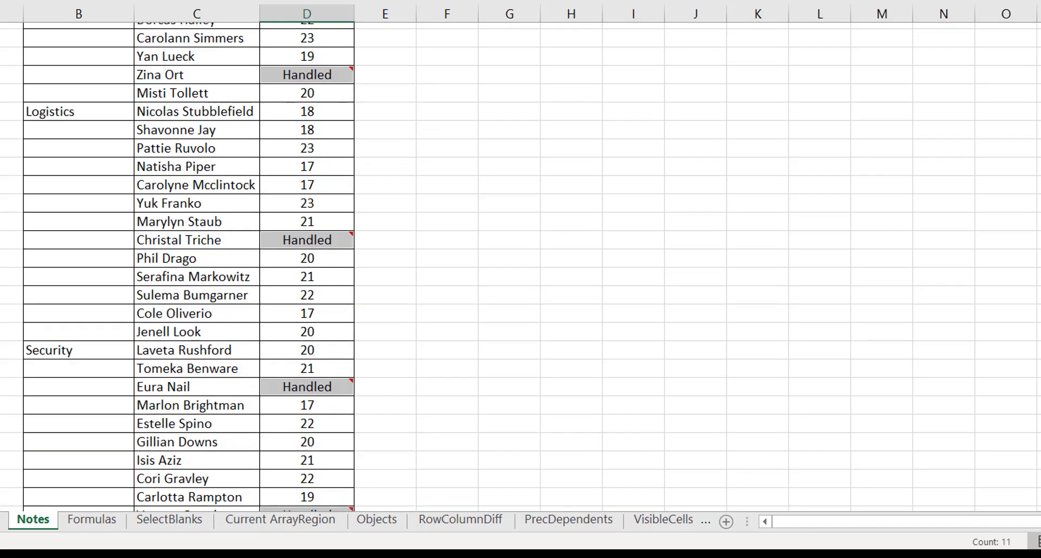
- Open the Sample Data worksheet and examine which of its number and error cells in column B hold constants or formulas
click(335, 135)
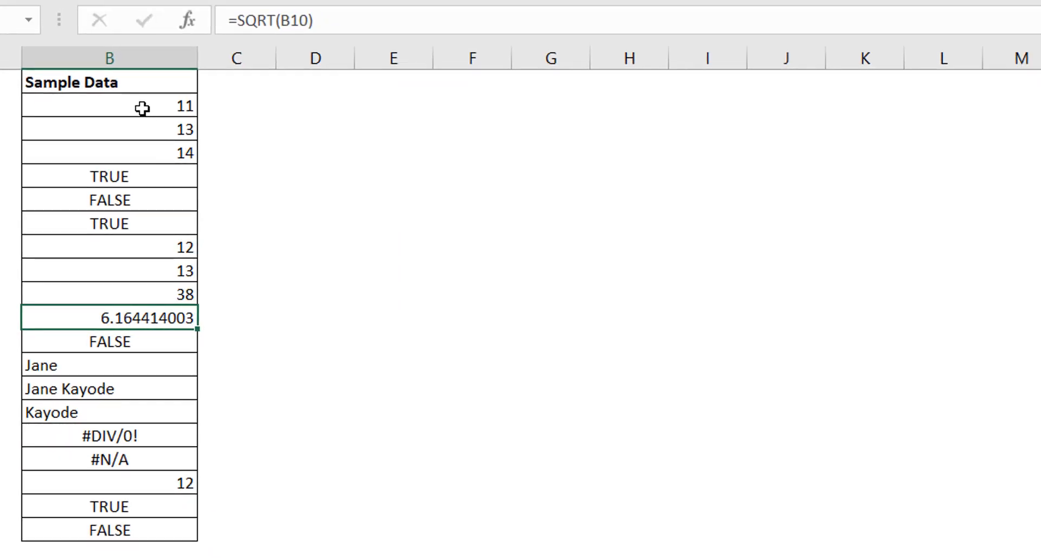
click(142, 108)
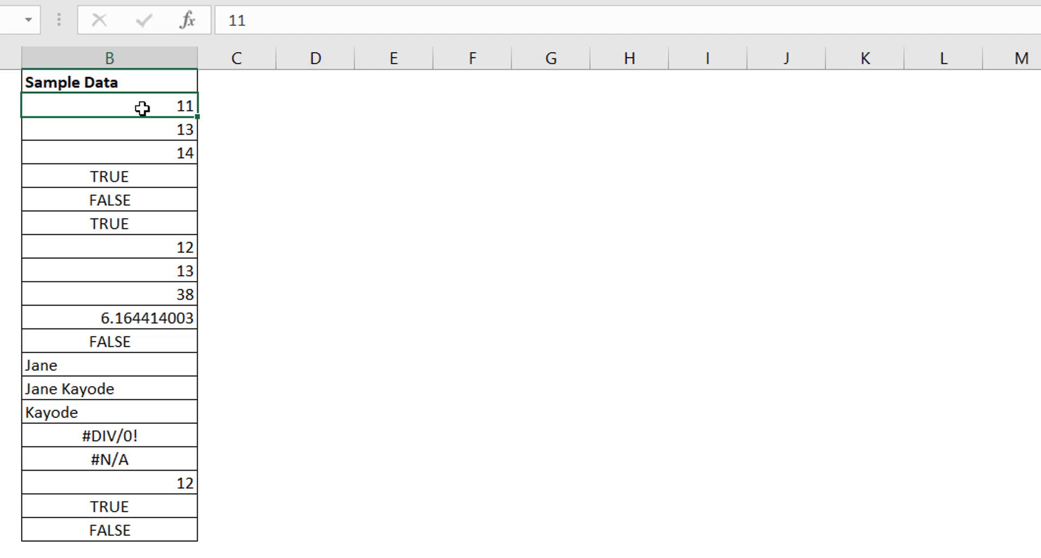
click(161, 296)
click(167, 318)
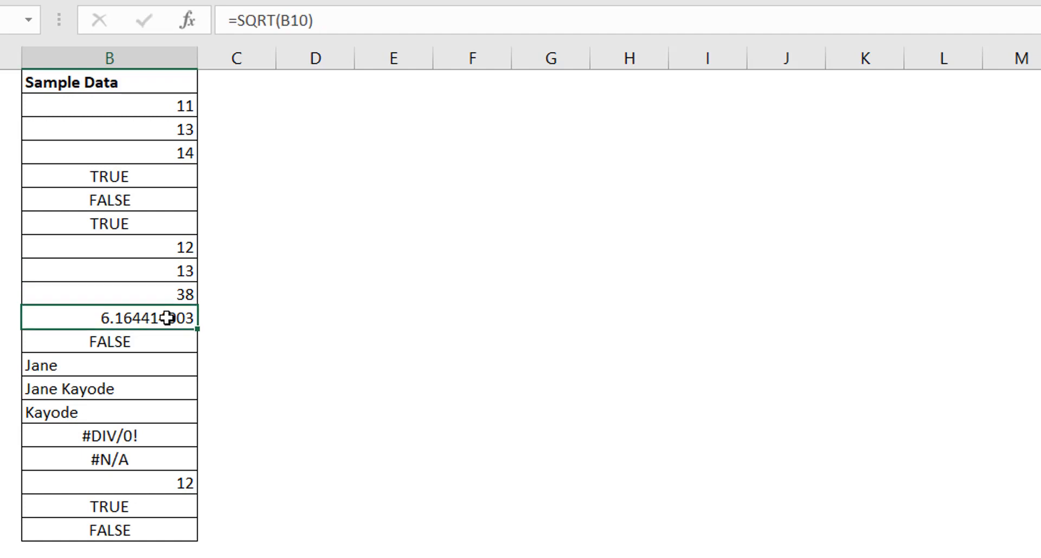
click(168, 436)
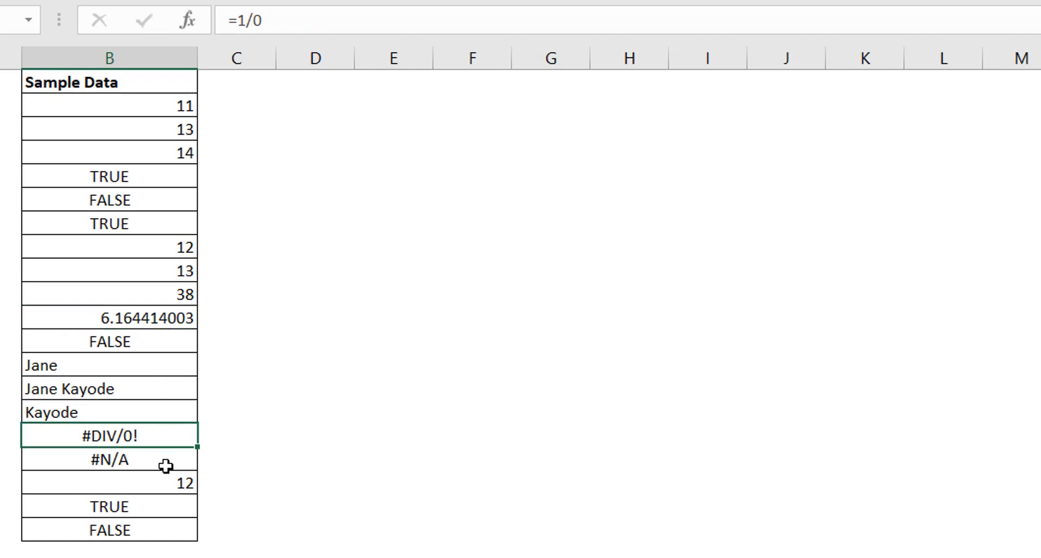
click(166, 466)
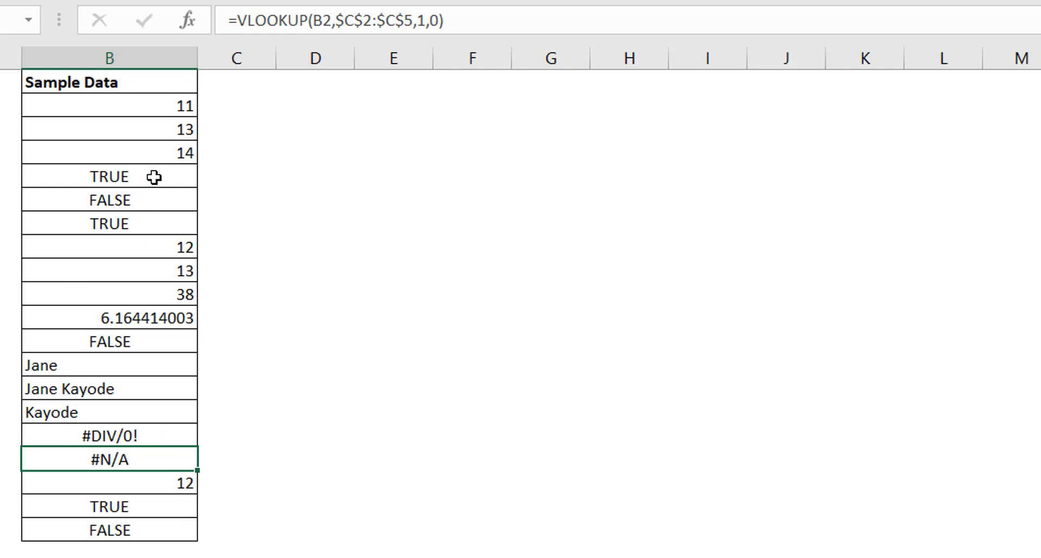
- Select only the constants in the Sample Data list in column B, header included, using Go To Special with all value types
click(169, 85)
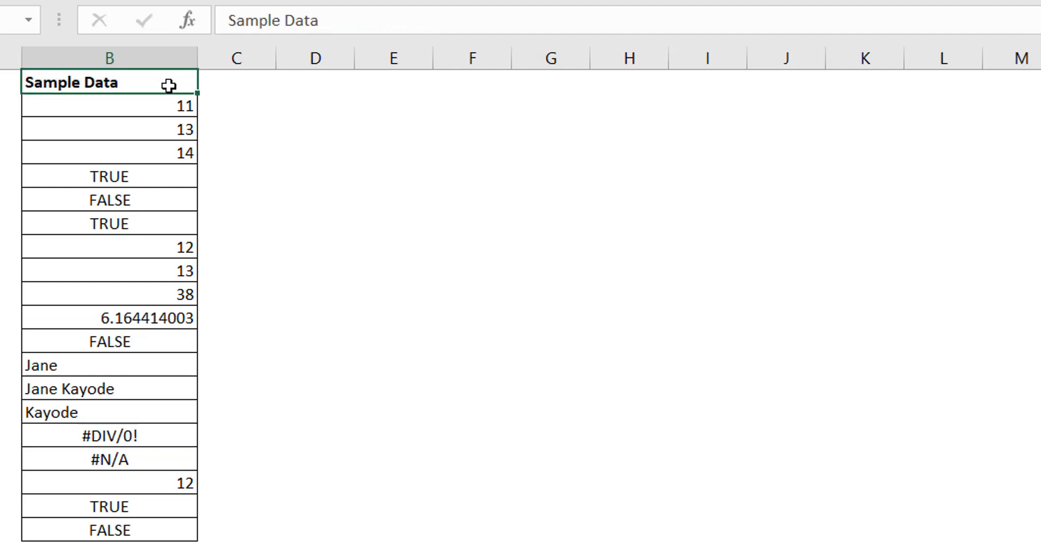
key(ctrl+shift+Down)
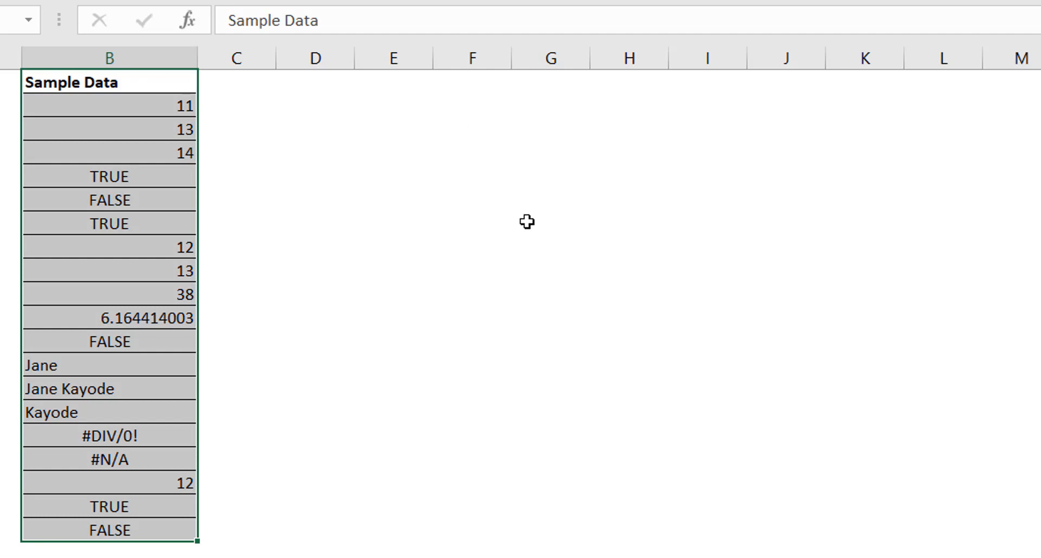
key(F5)
key(alt+s)
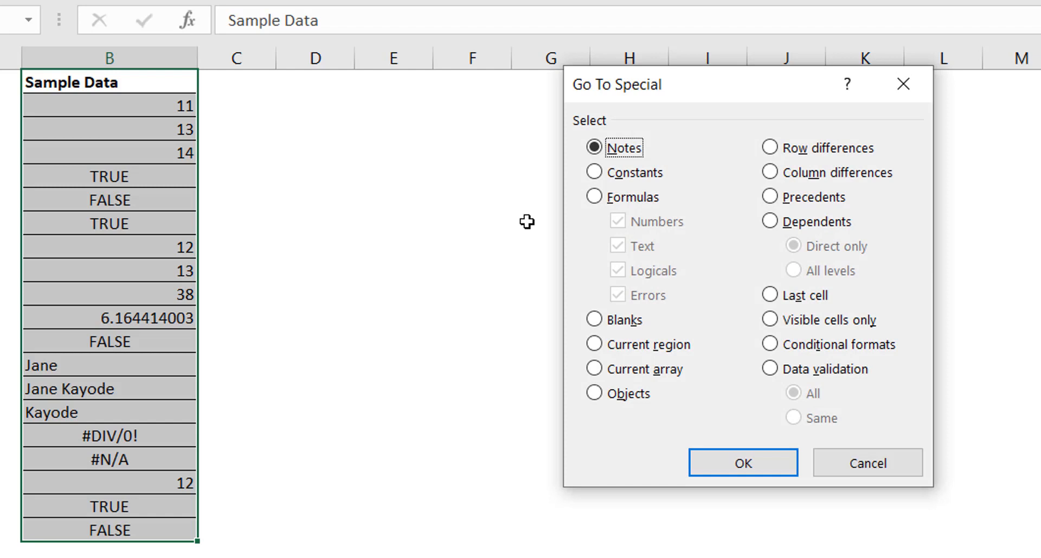
click(598, 172)
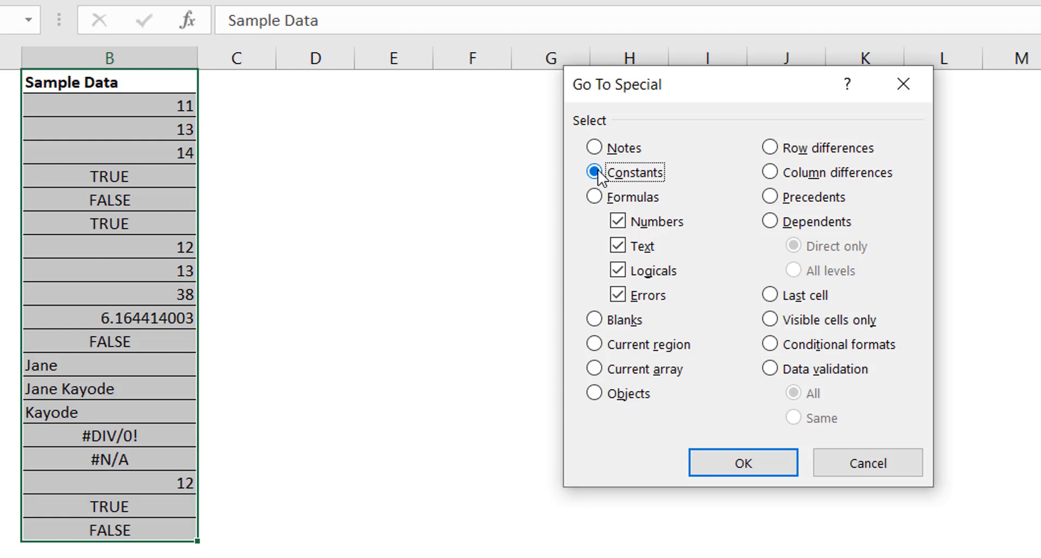
click(770, 471)
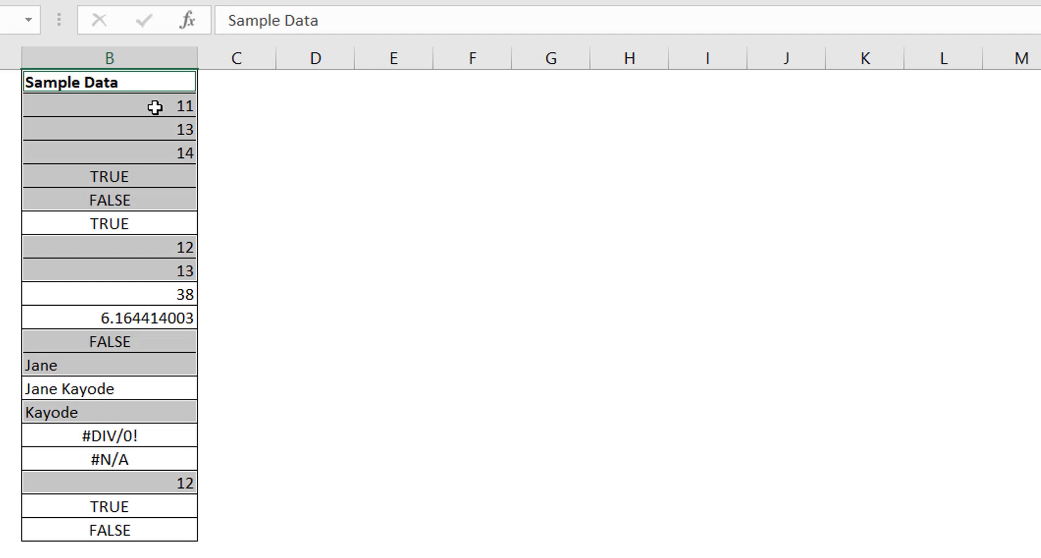
- Select only the formula cells returning logicals in the Sample Data list, using Go To Special with Numbers, Text and Errors excluded
click(149, 101)
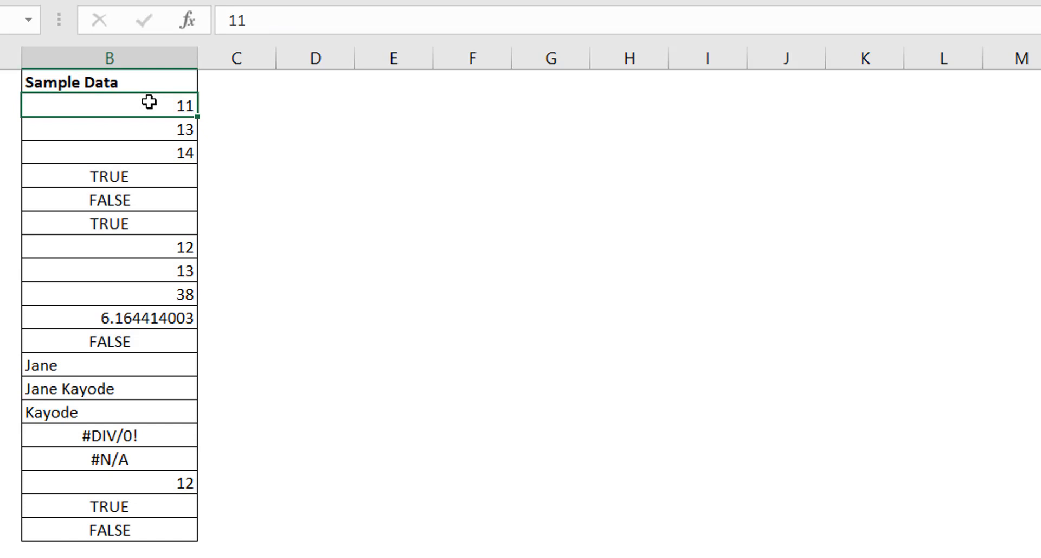
key(ctrl+a)
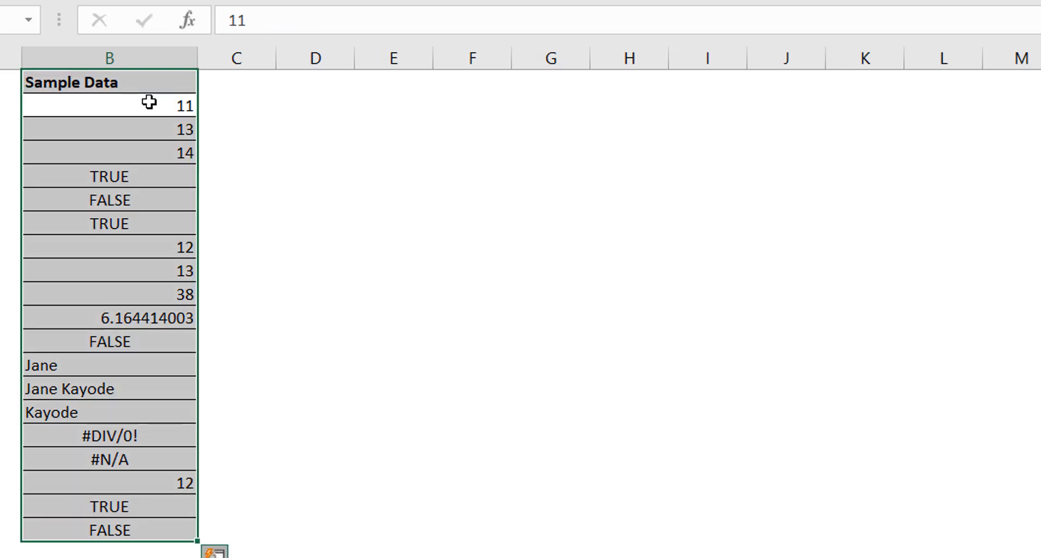
key(ctrl+g)
key(alt+s)
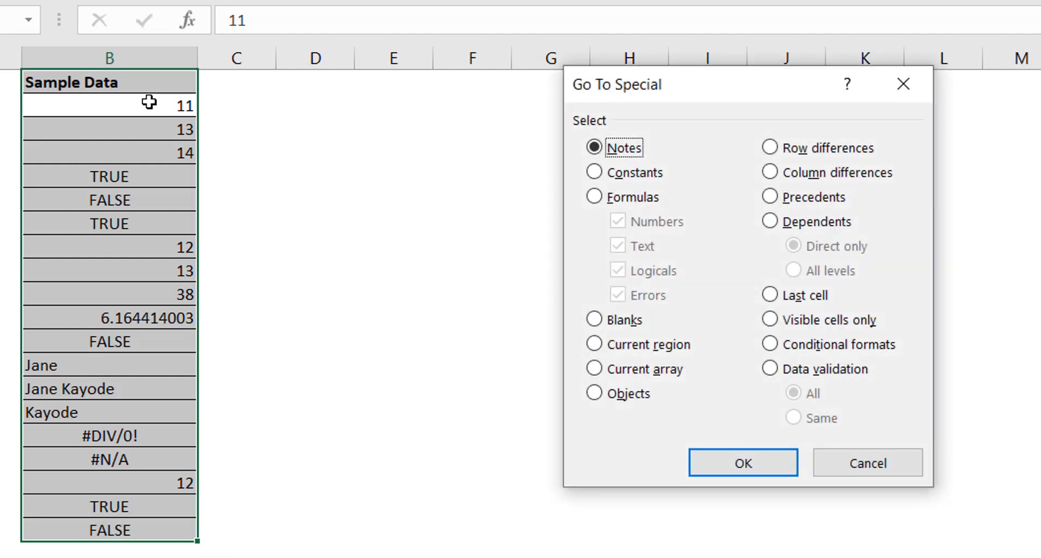
click(601, 196)
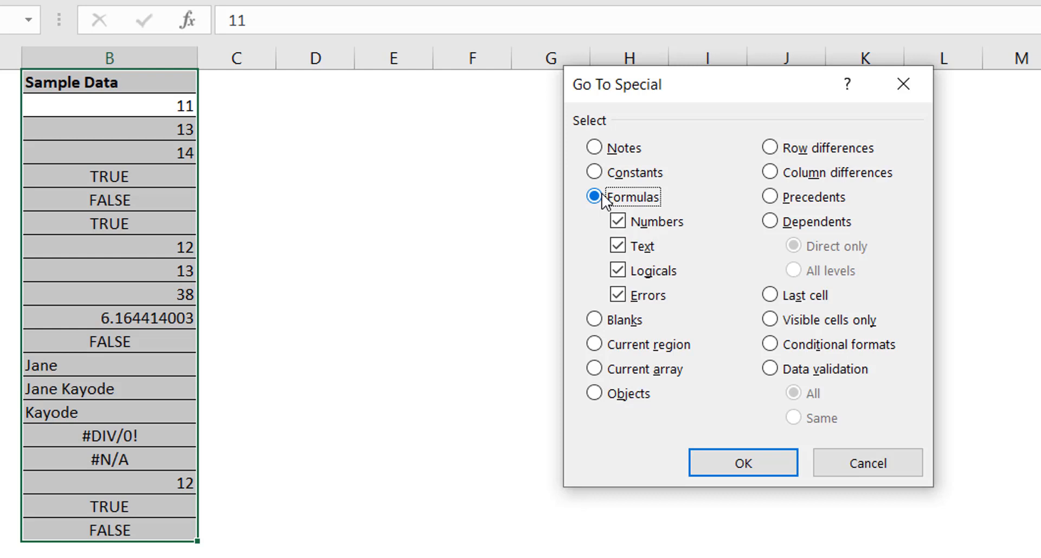
click(635, 227)
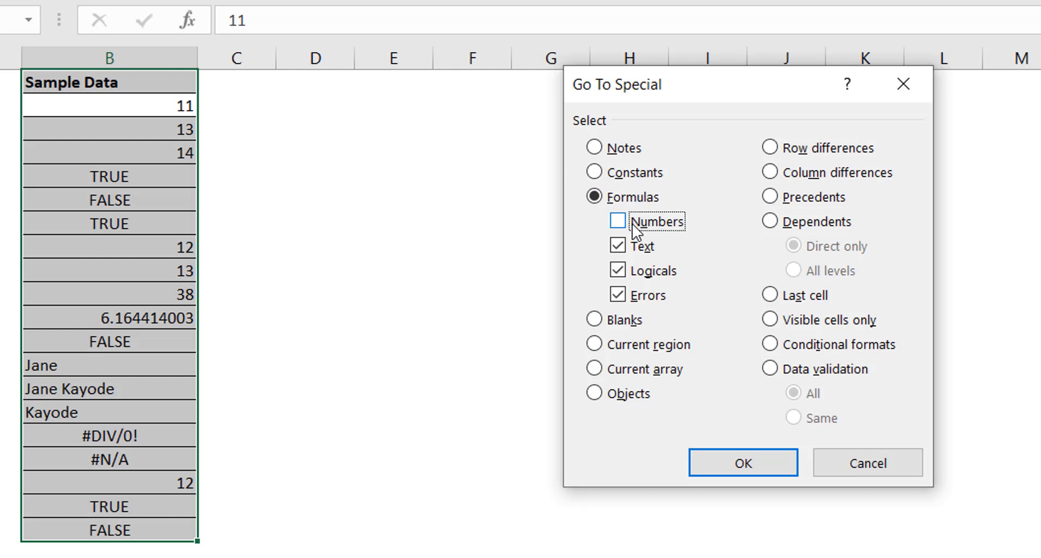
click(633, 249)
click(629, 301)
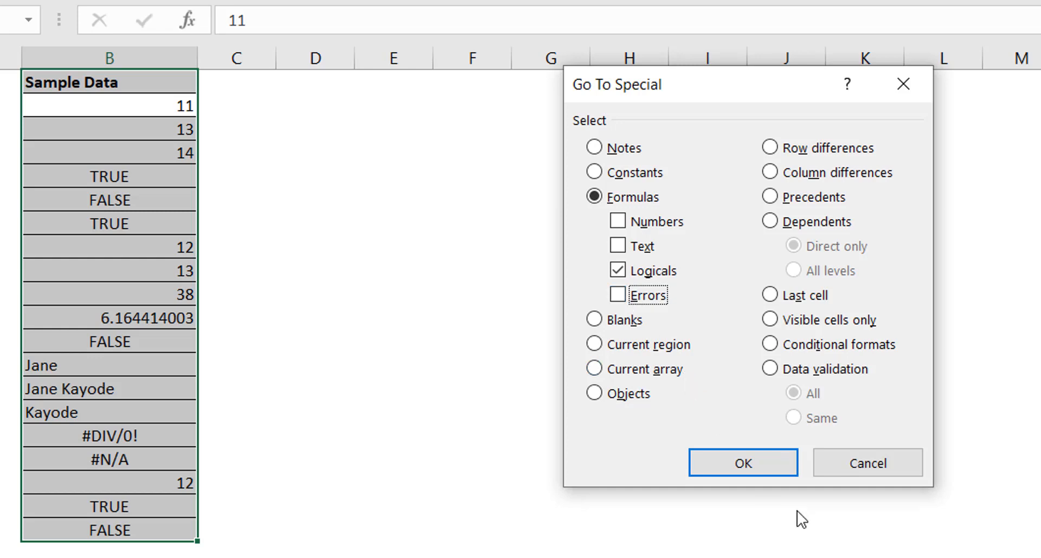
click(769, 469)
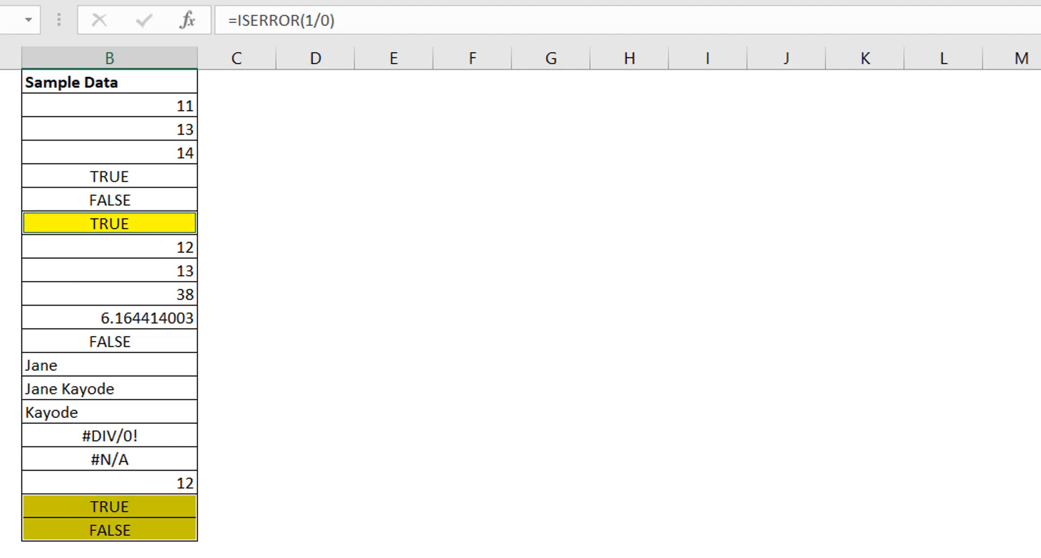
- Undo the yellow fill on the logical formula cells and examine which TRUE and FALSE cells hold constants or formulas
key(ctrl+z)
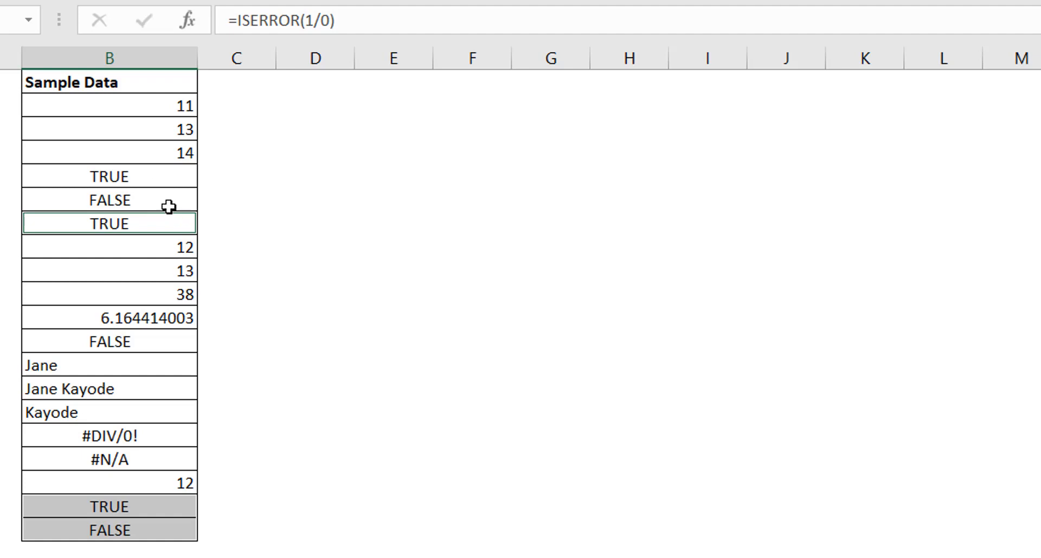
click(147, 177)
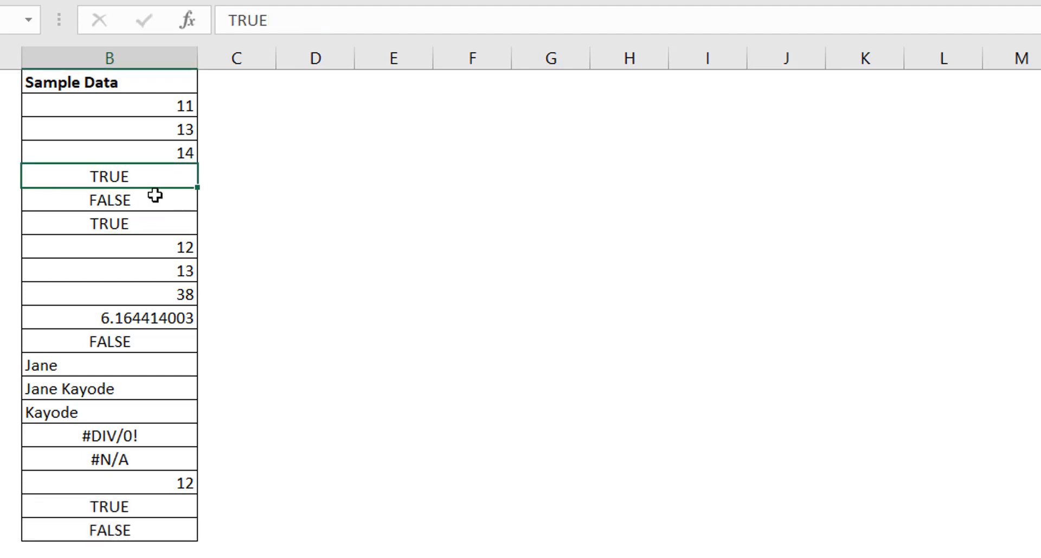
click(156, 199)
click(170, 232)
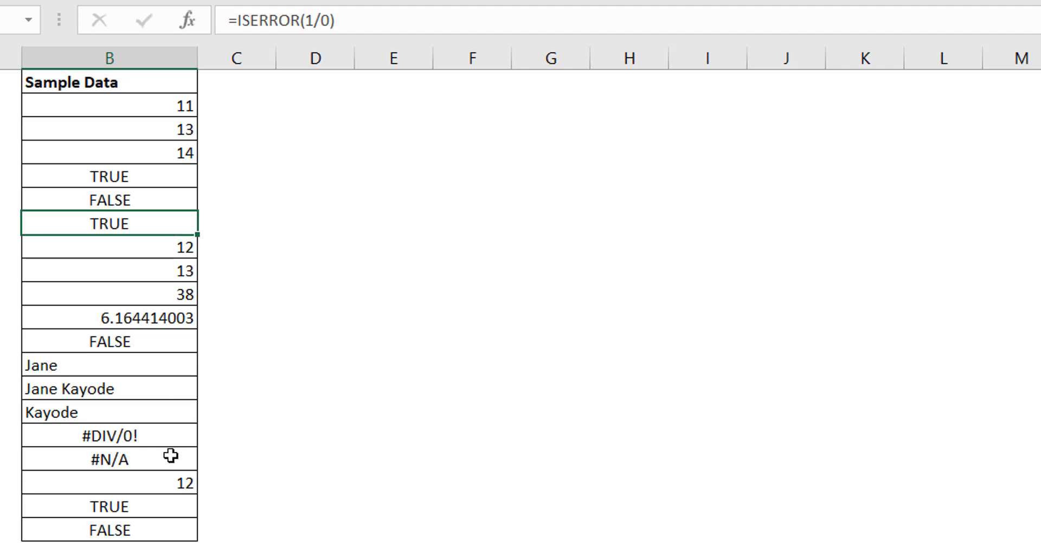
click(168, 503)
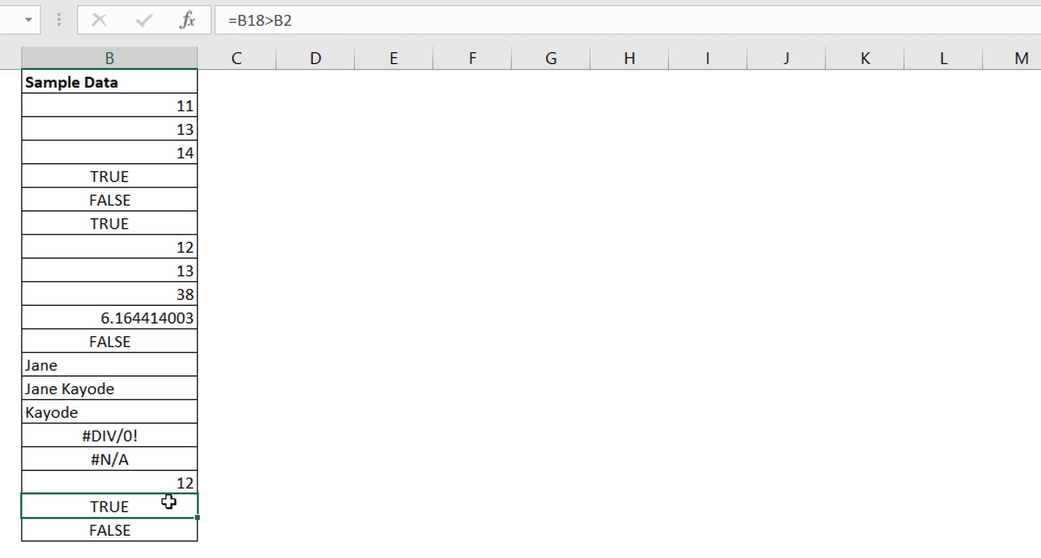
key(Down)
click(169, 502)
- Select only the formula cells returning errors in the Sample Data list with Go To Special, and check each error cell's formula
click(147, 84)
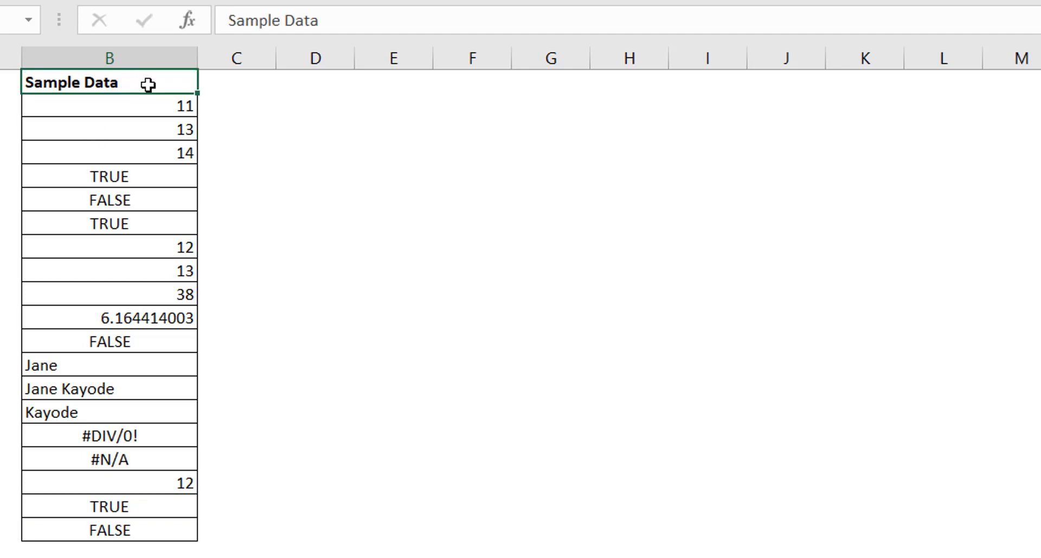
key(ctrl+shift+Down)
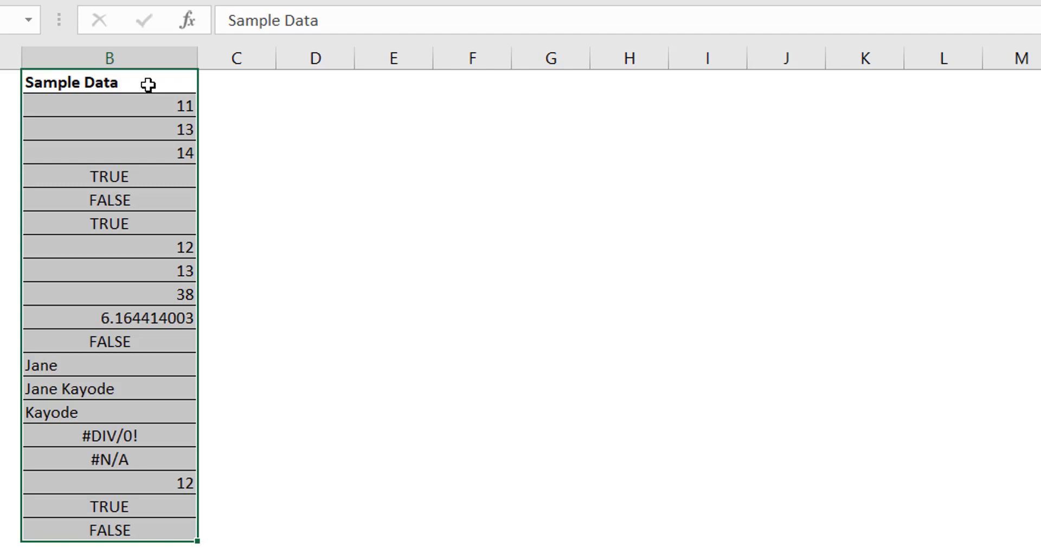
key(F5)
key(alt+s)
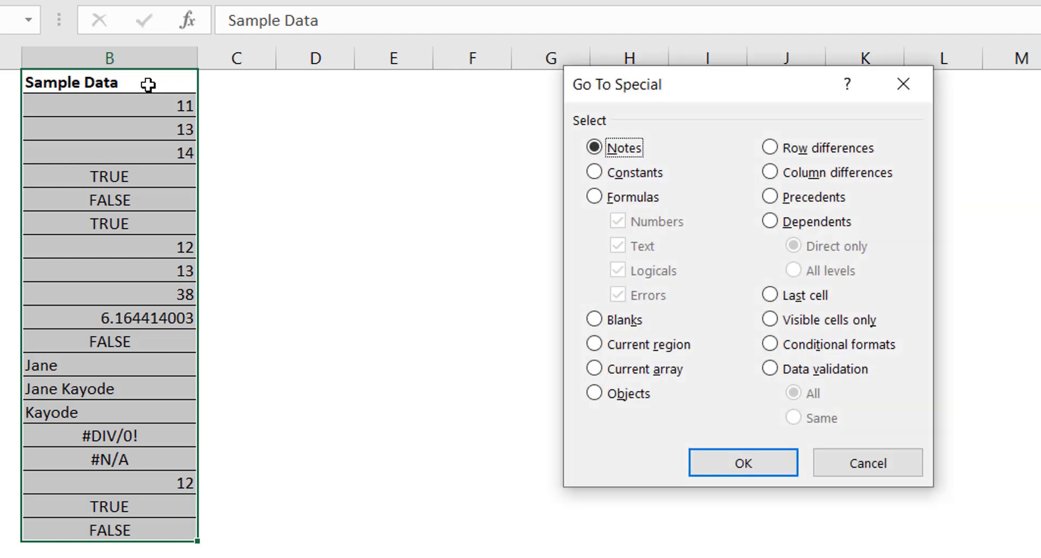
click(597, 197)
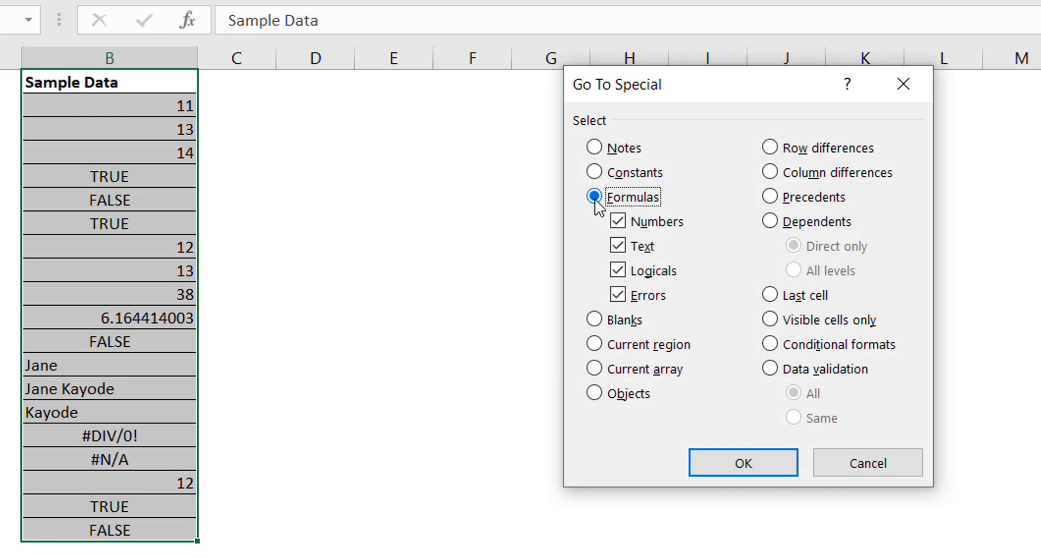
click(623, 271)
click(623, 249)
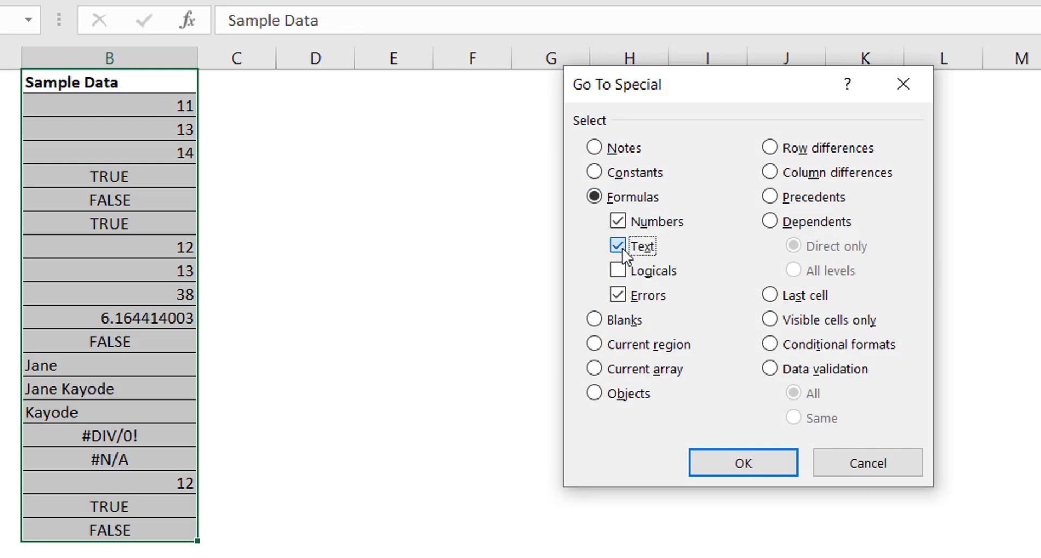
click(621, 220)
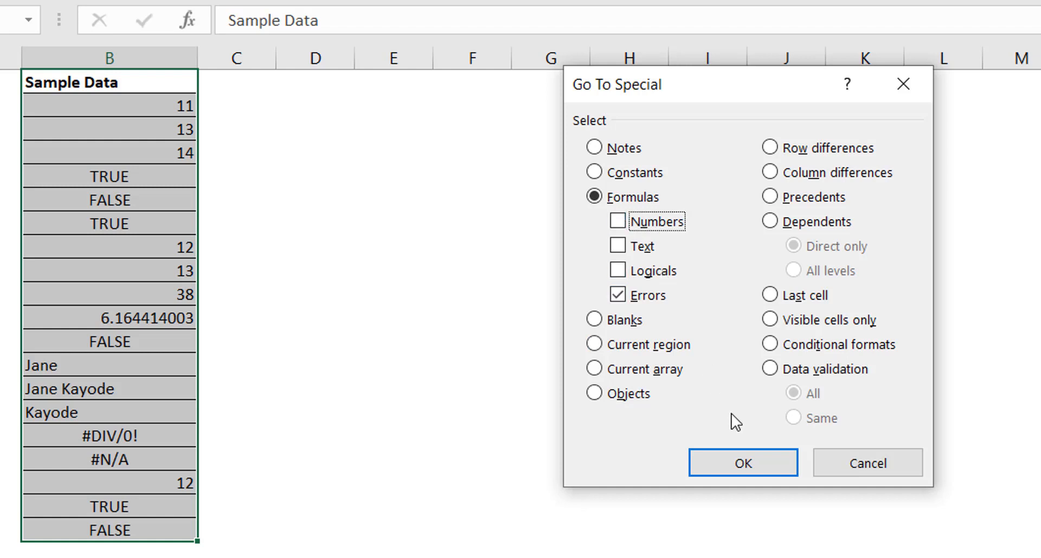
click(772, 469)
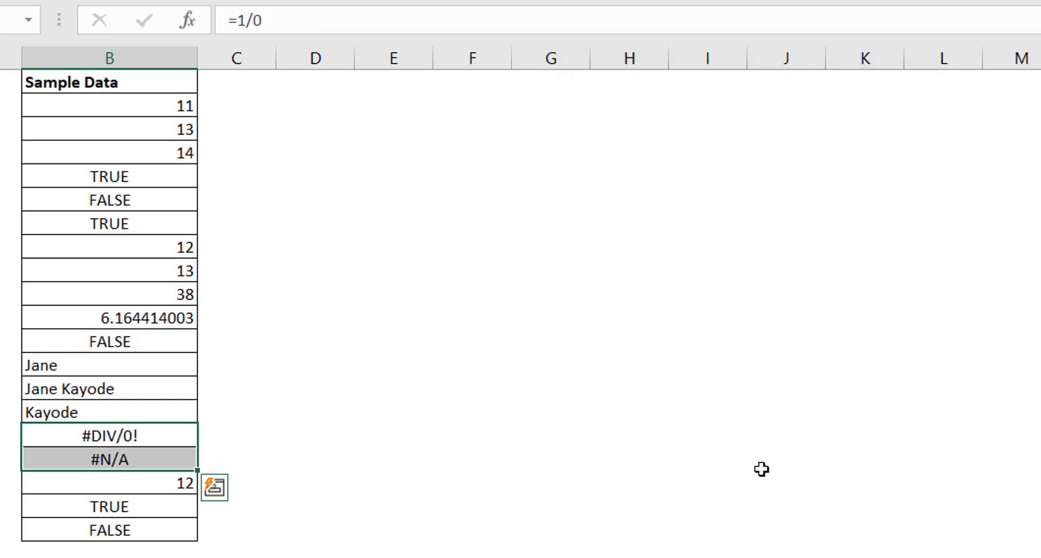
click(152, 460)
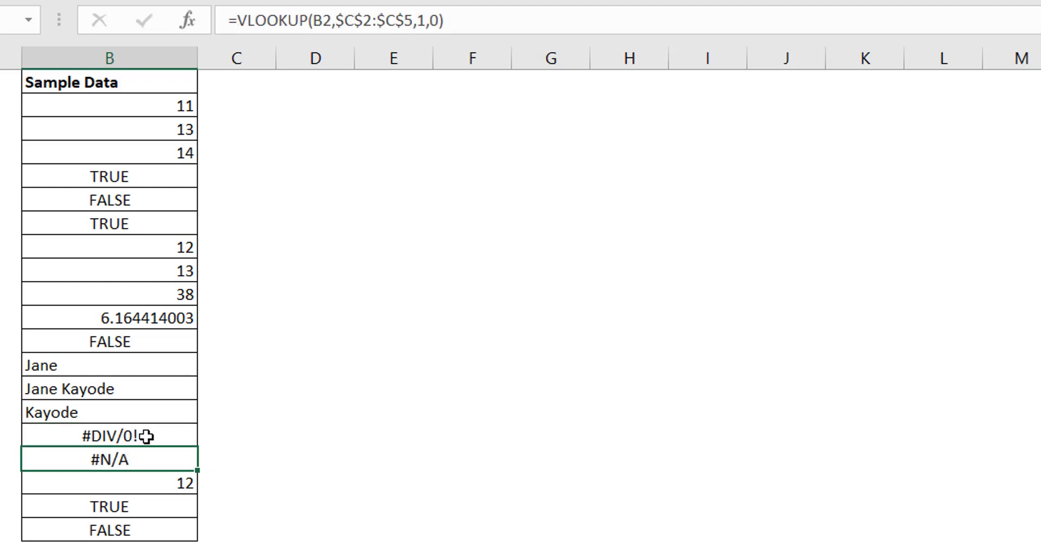
click(147, 435)
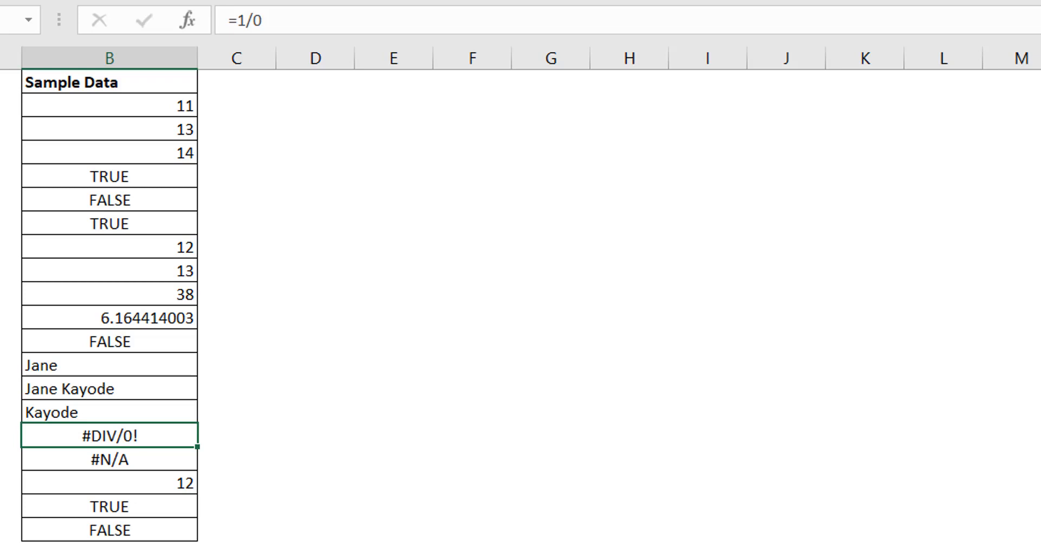
- Open the SelectBlanks worksheet and bring its Department, Staff Name and Days at Work table into view from the header row
click(185, 535)
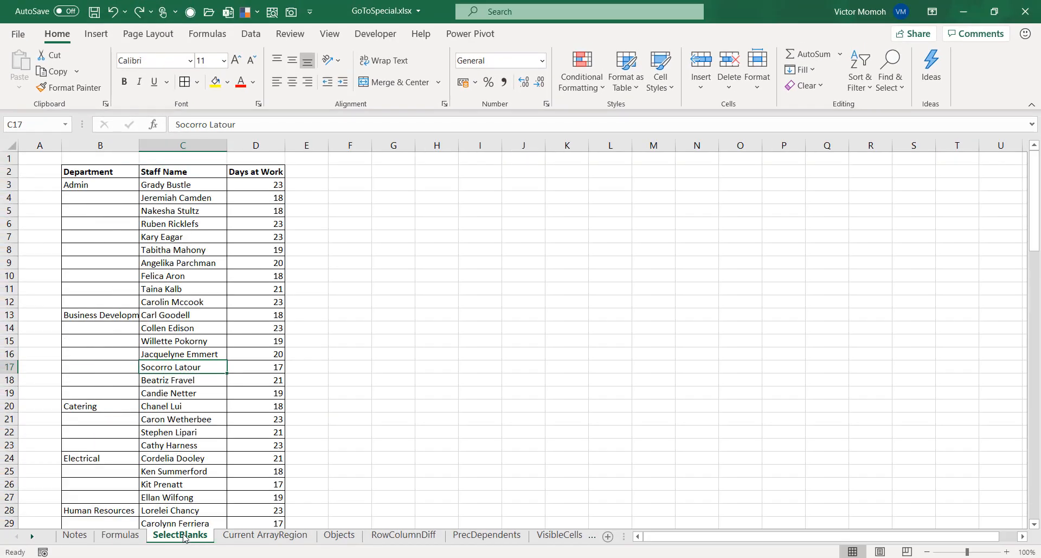
click(203, 211)
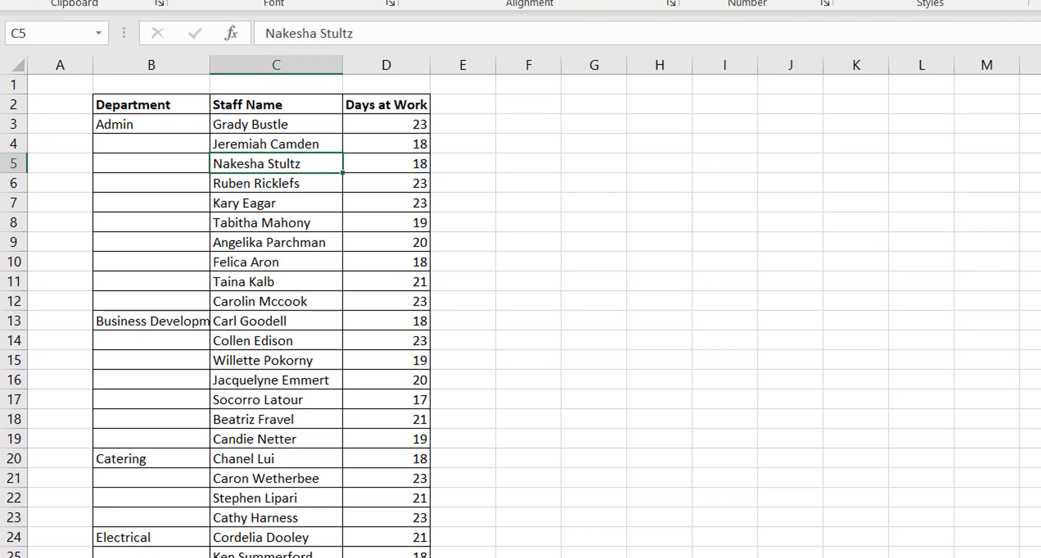
scroll(521, 307, up, 3)
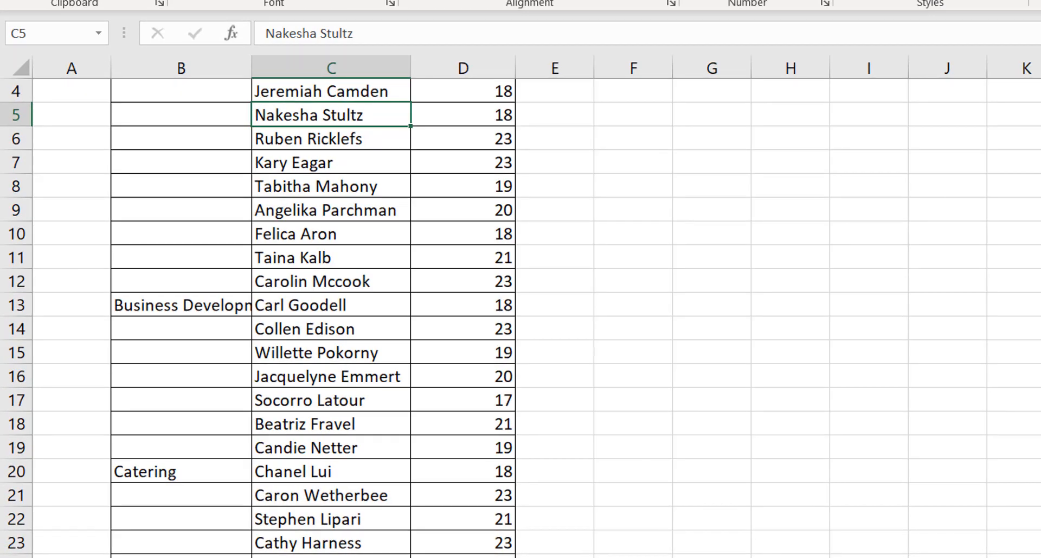
scroll(521, 306, up, 1)
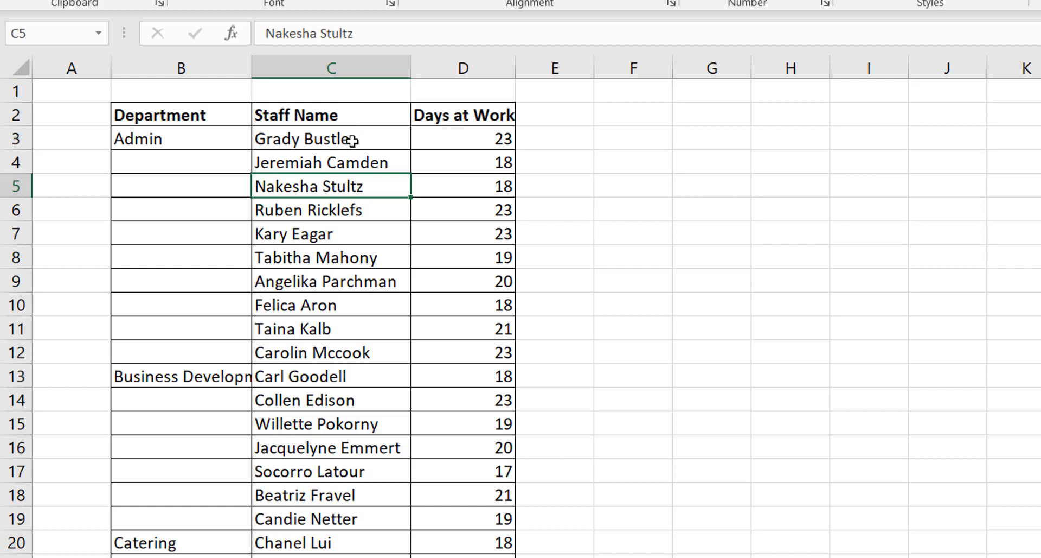
- Examine the runs of blank cells beneath Admin and Business Development in the Department column
click(214, 141)
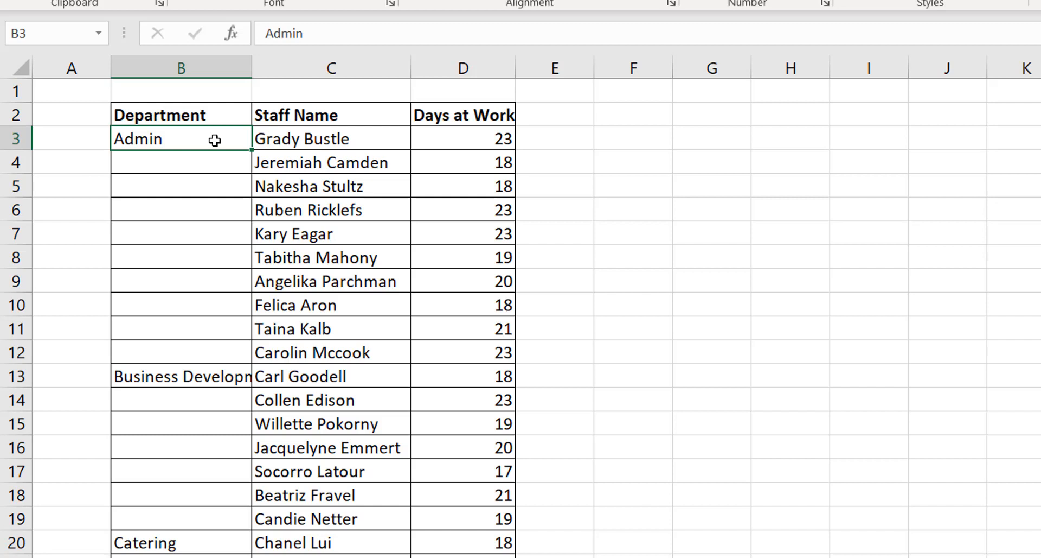
key(Down)
key(ctrl+Down)
key(Up)
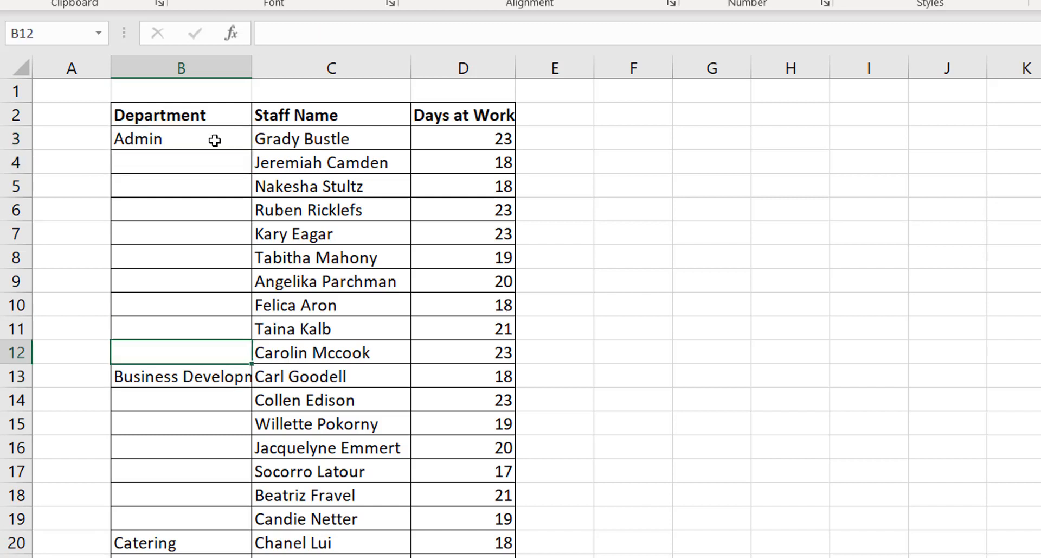
key(ctrl+shift+Up)
key(Down)
key(Down)
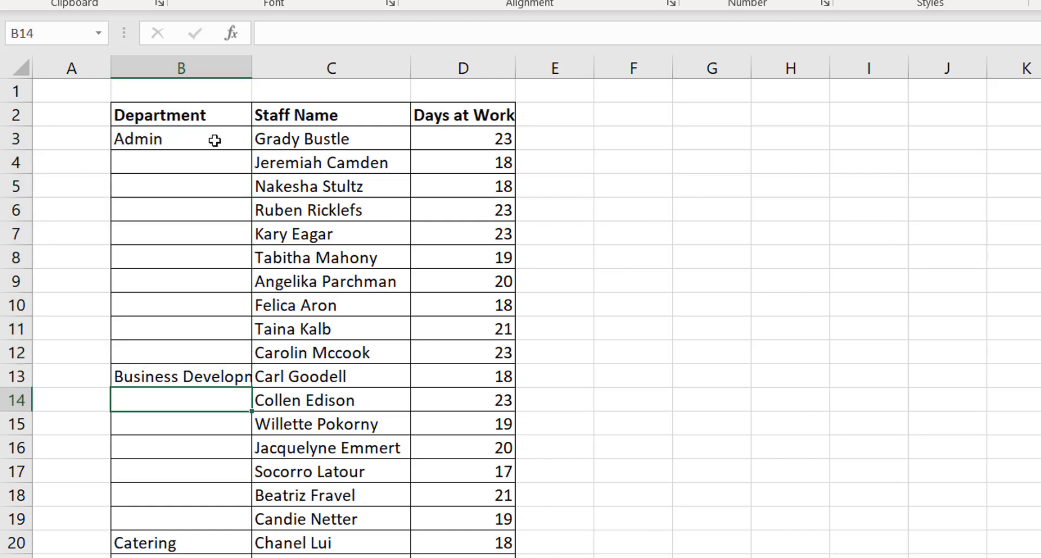
key(Up)
key(ctrl+shift+Down)
key(shift+Up)
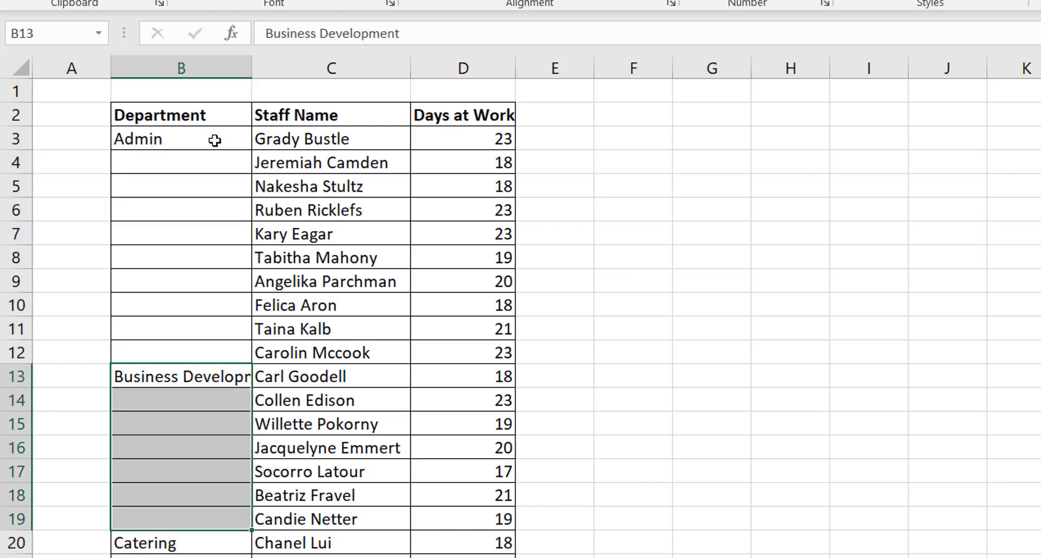
click(214, 140)
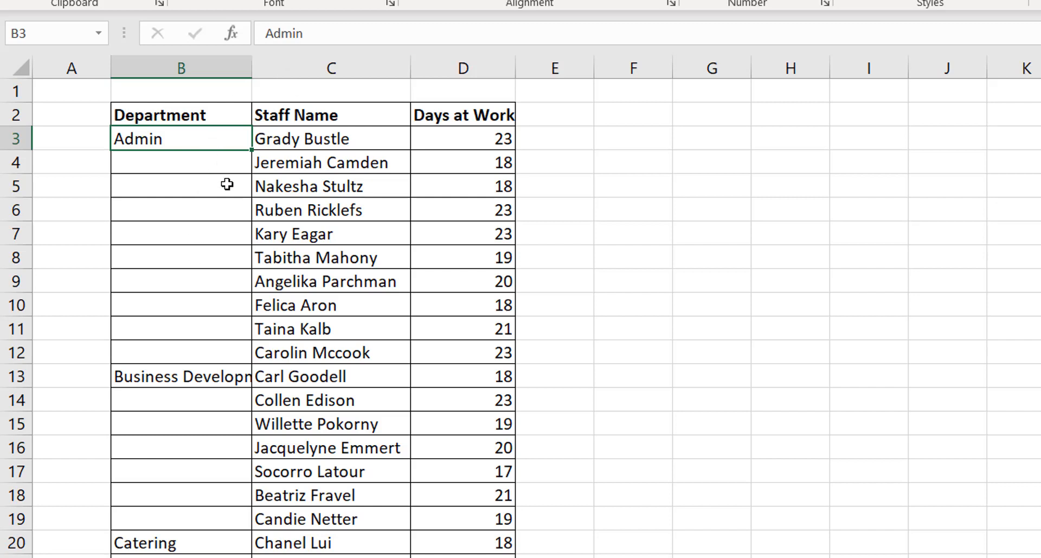
key(ctrl+c)
key(Down)
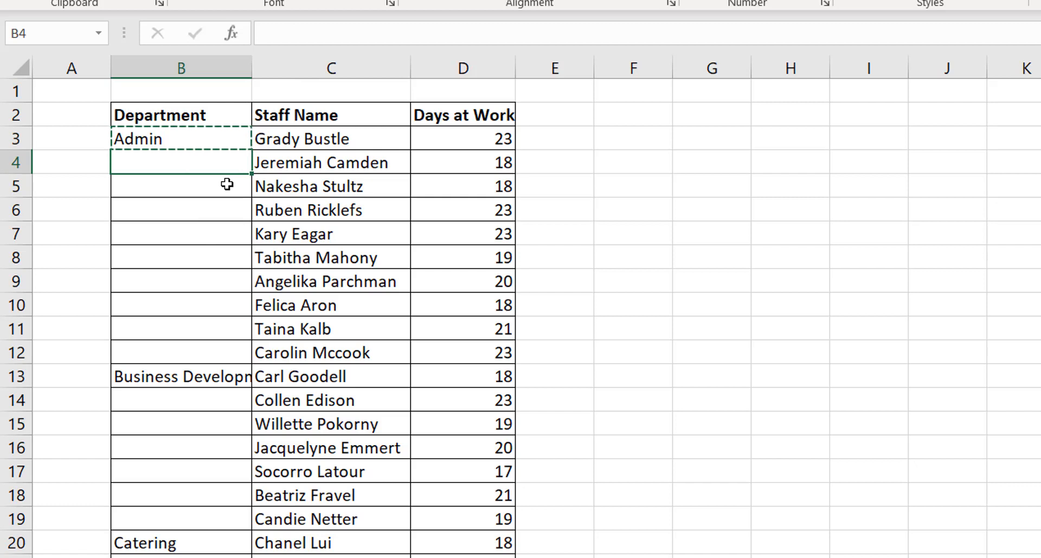
key(ctrl+shift+Down)
key(shift+Up)
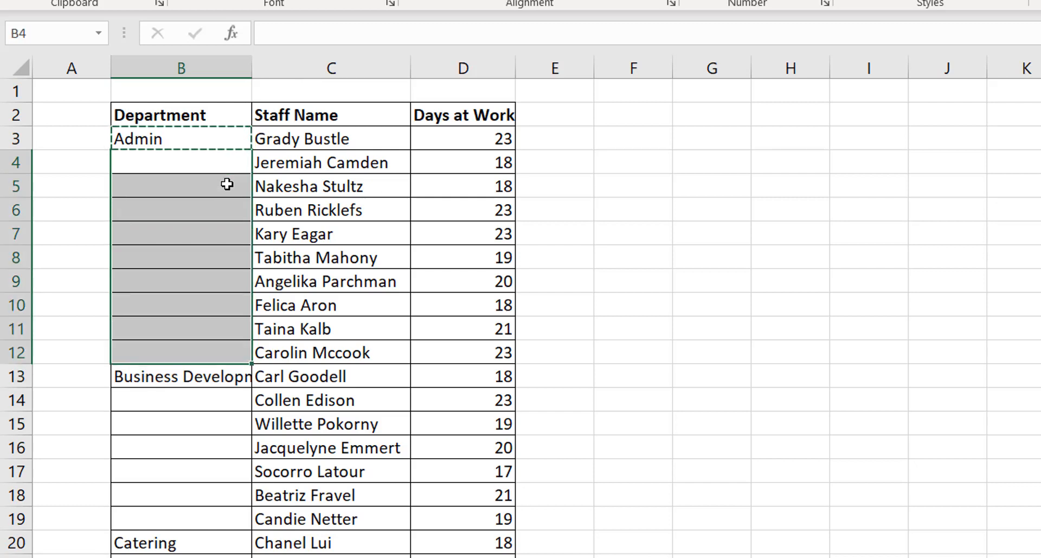
key(Escape)
- Examine the blank cells beneath each department name, from Admin through Business Development and down to the Logistics and Security groups
key(Down)
key(Down)
key(Down)
key(Down)
key(Down)
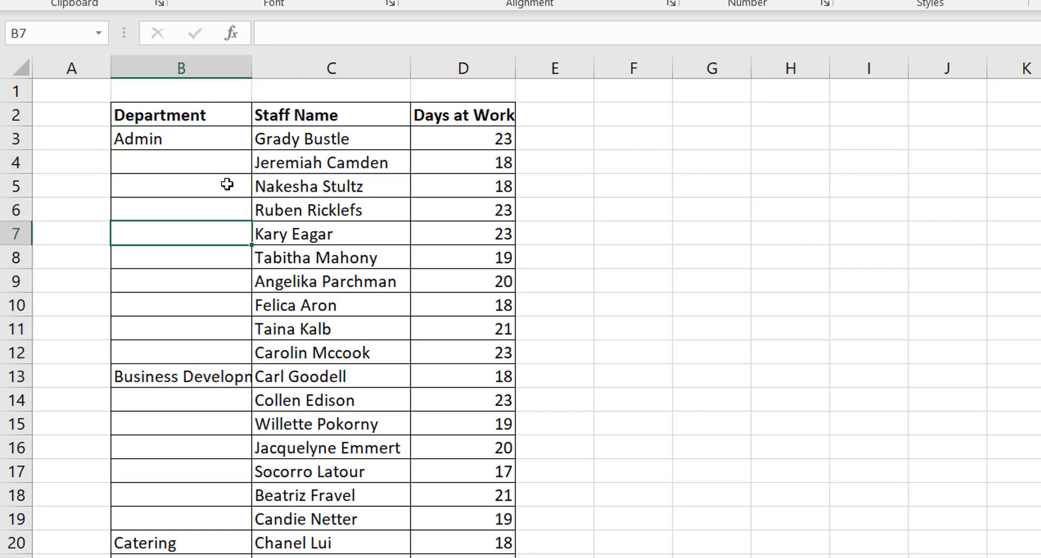
key(Down)
key(Down)
key(Down)
key(Down)
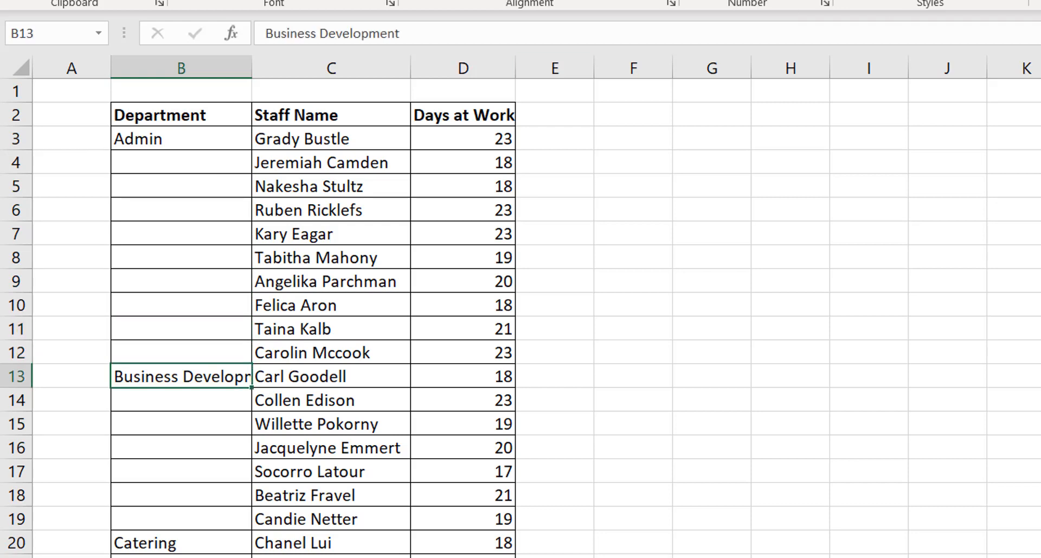
scroll(521, 317, down, 20)
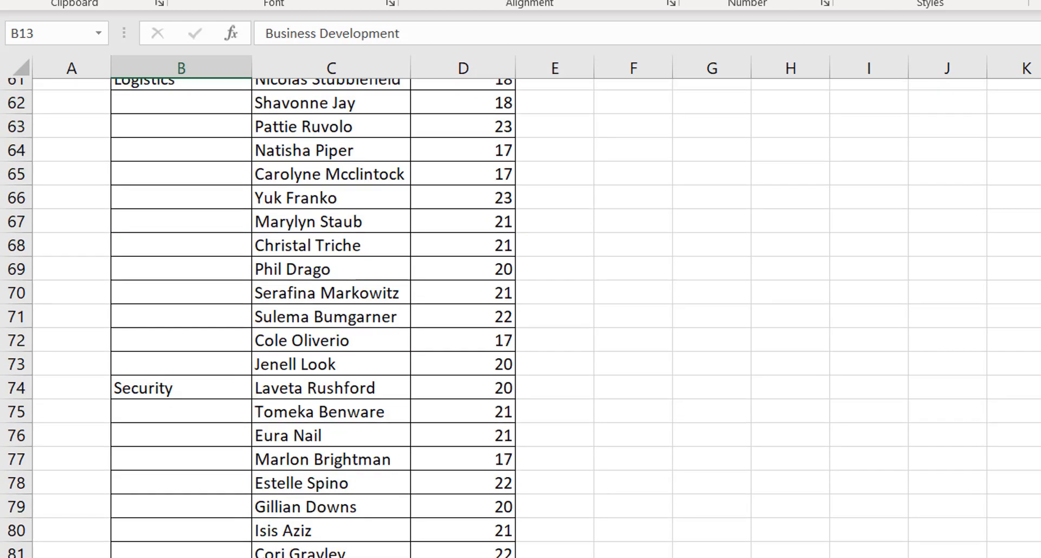
scroll(521, 317, up, 20)
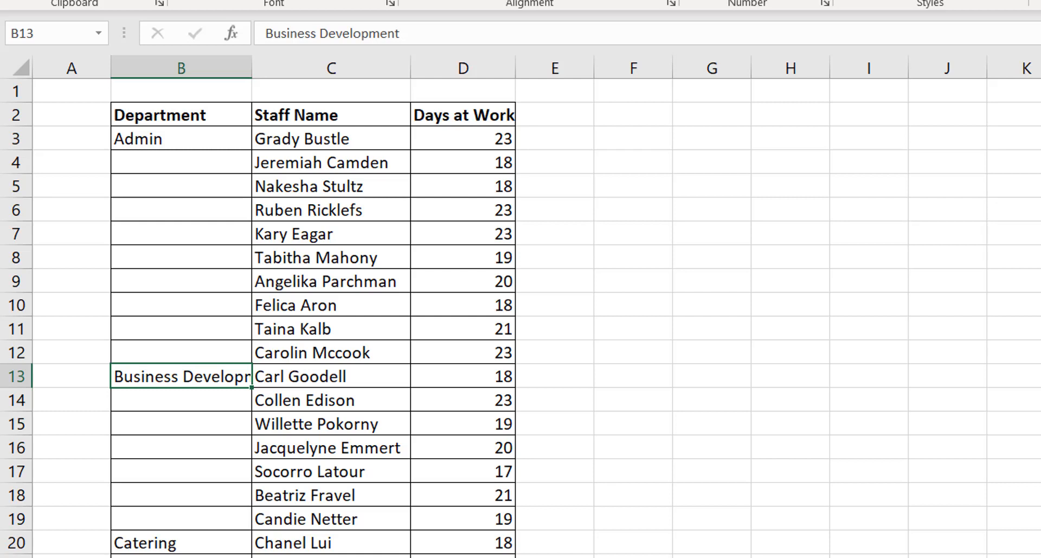
click(224, 138)
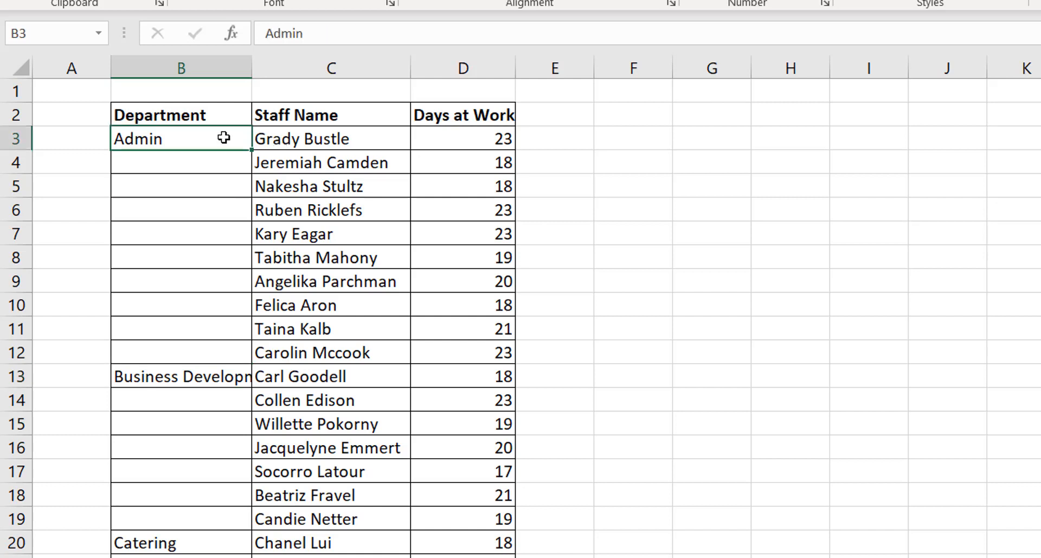
click(213, 168)
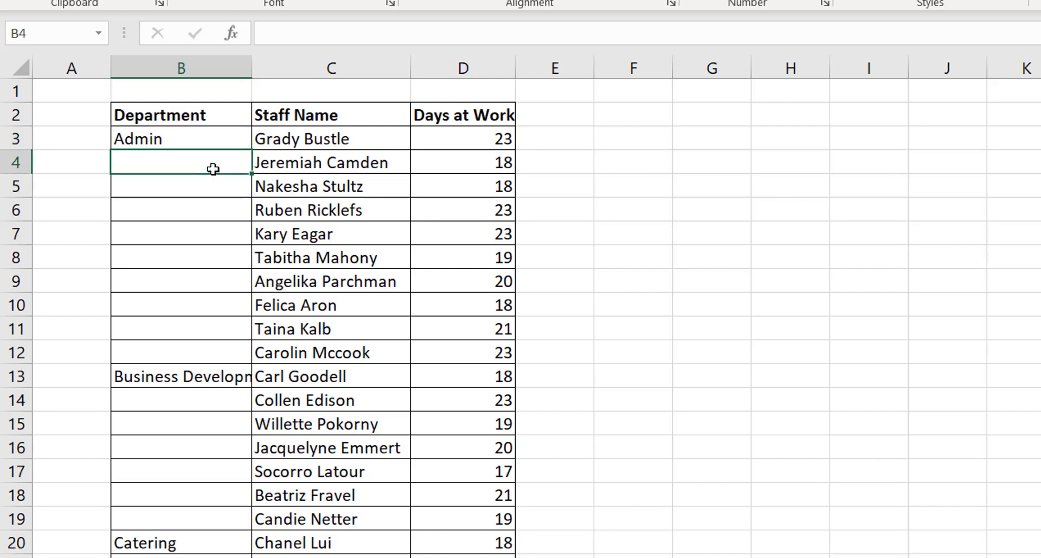
text(=)
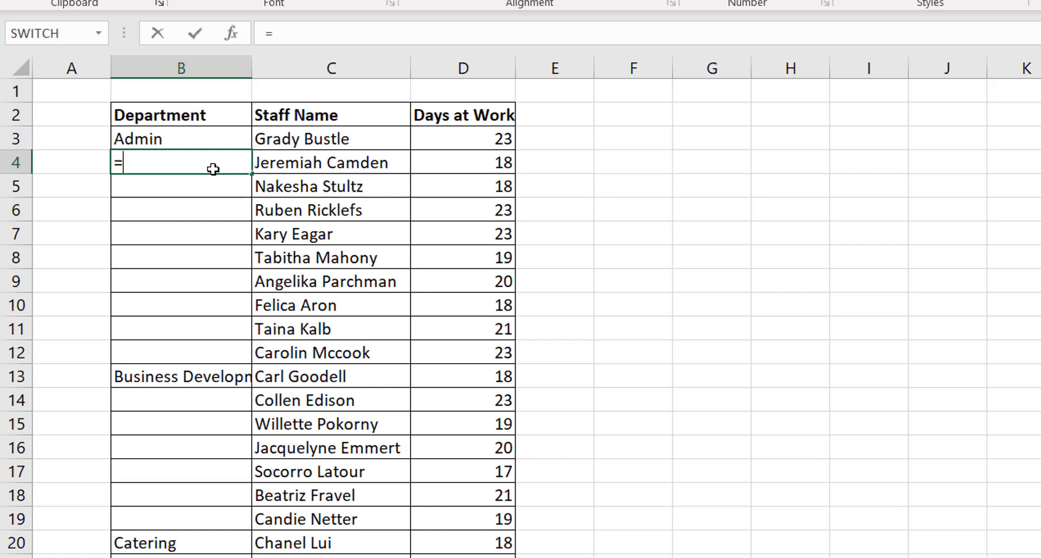
key(Down)
key(Up)
key(Up)
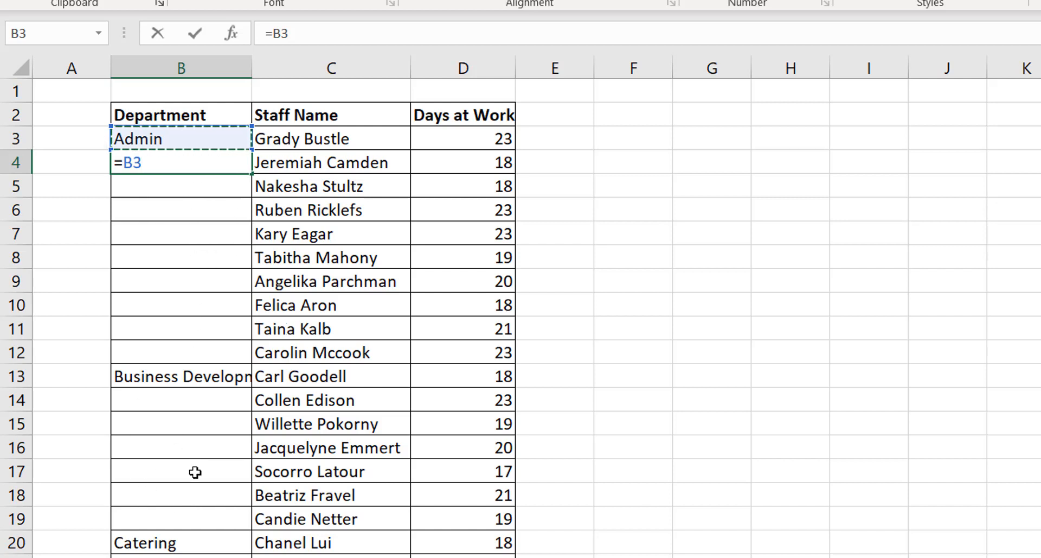
key(Escape)
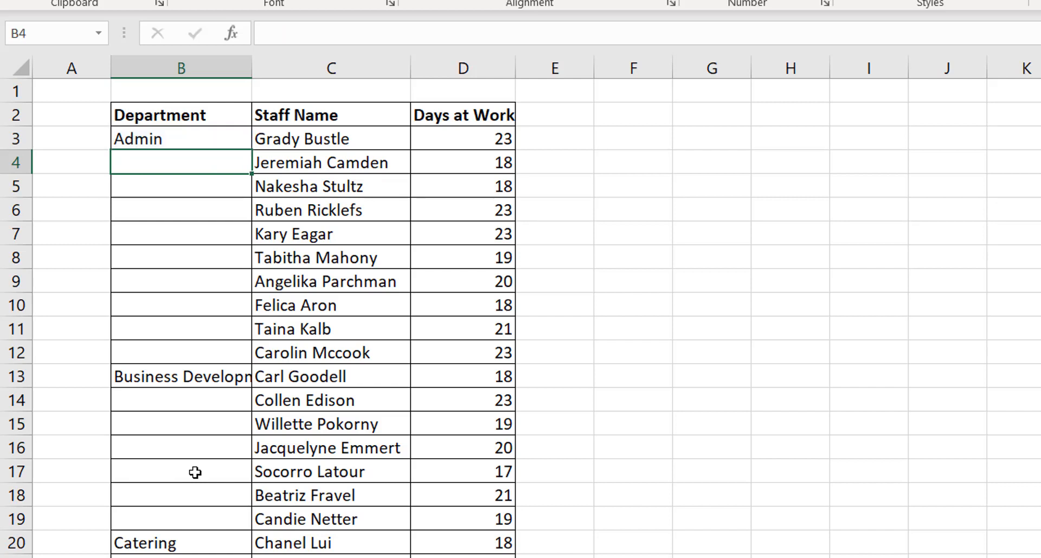
- Select only the blank cells in the Department column, from B3 down to the table's last row, with Go To Special
key(Up)
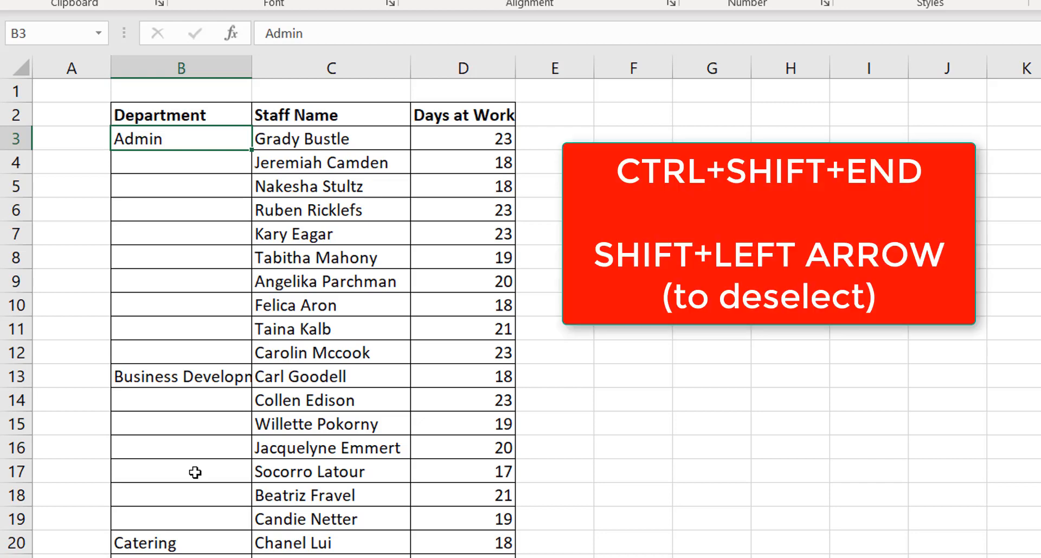
key(ctrl+shift+End)
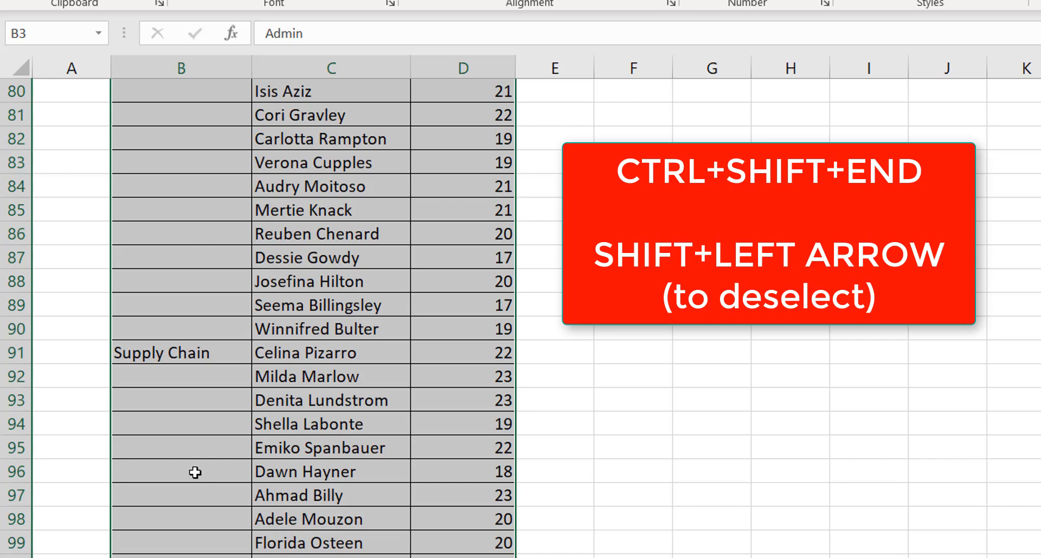
key(shift+Left)
key(shift+Left)
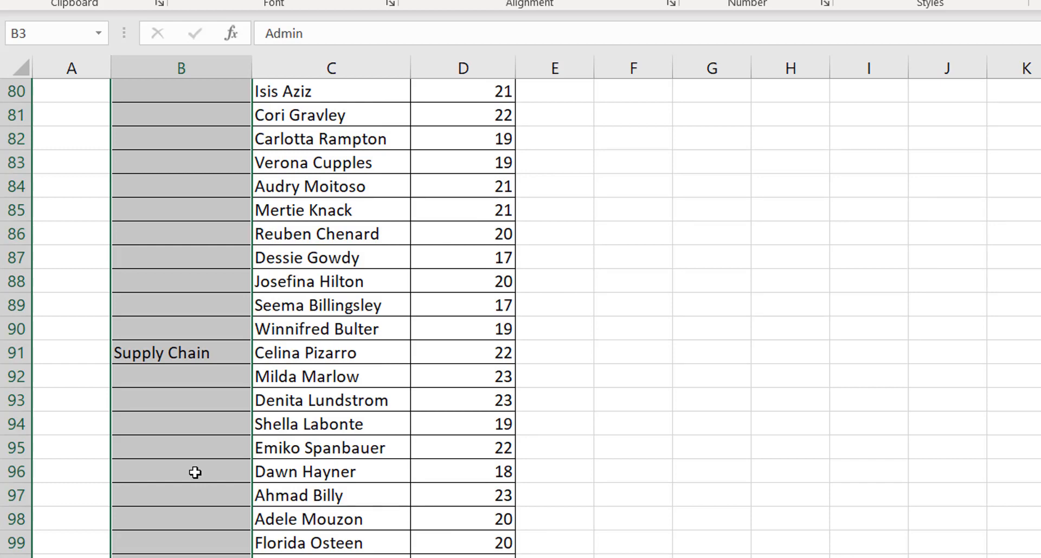
key(ctrl+g)
key(alt+s)
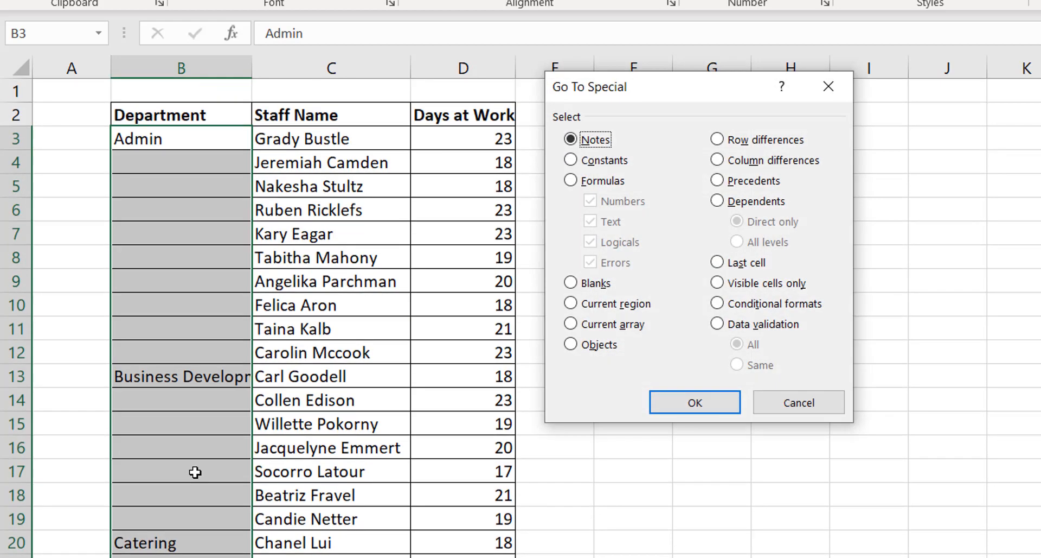
click(591, 287)
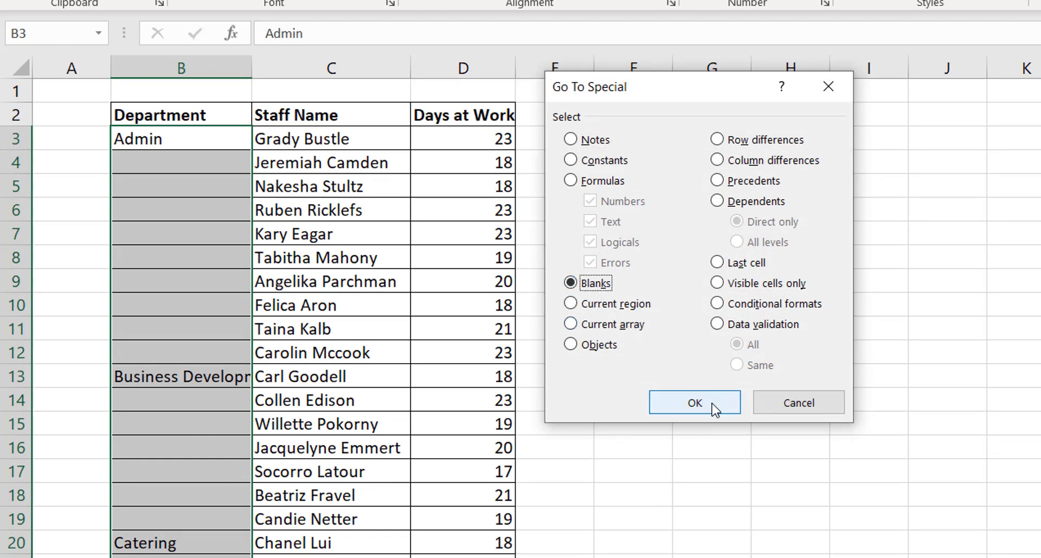
click(695, 402)
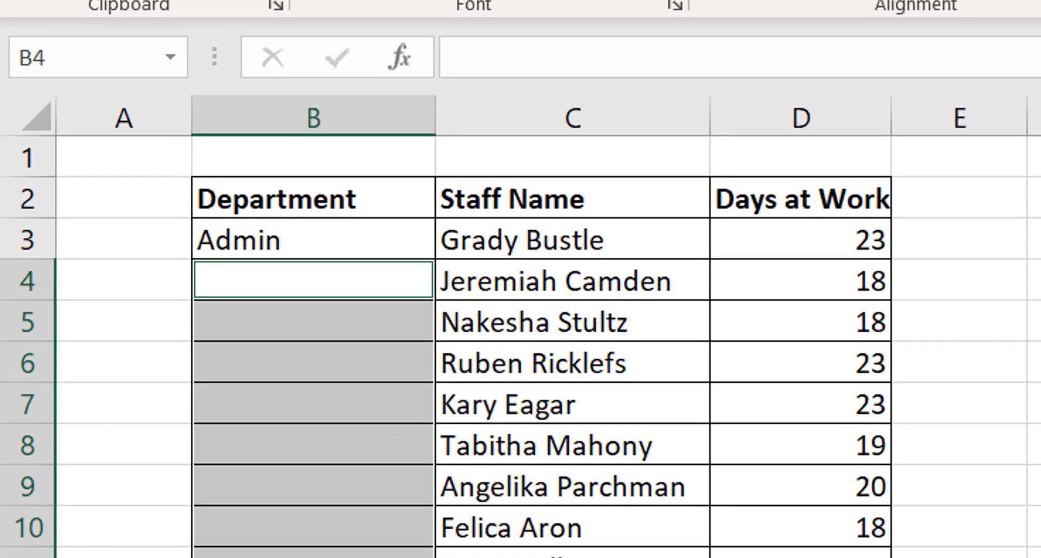
- Fill all selected blanks at once with a relative reference to the cell above, entering =B3 for B4, and check the column to its end
text(=)
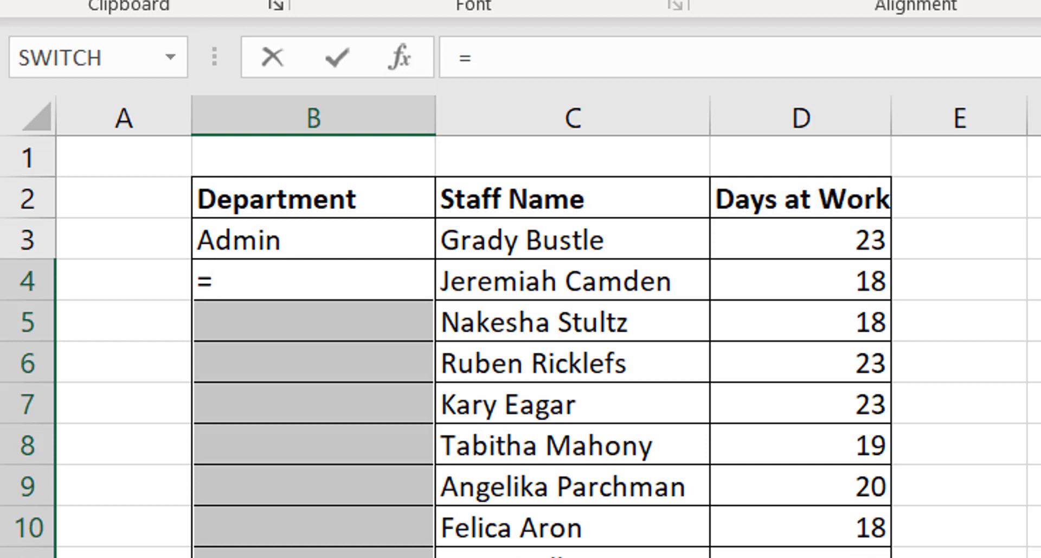
key(Up)
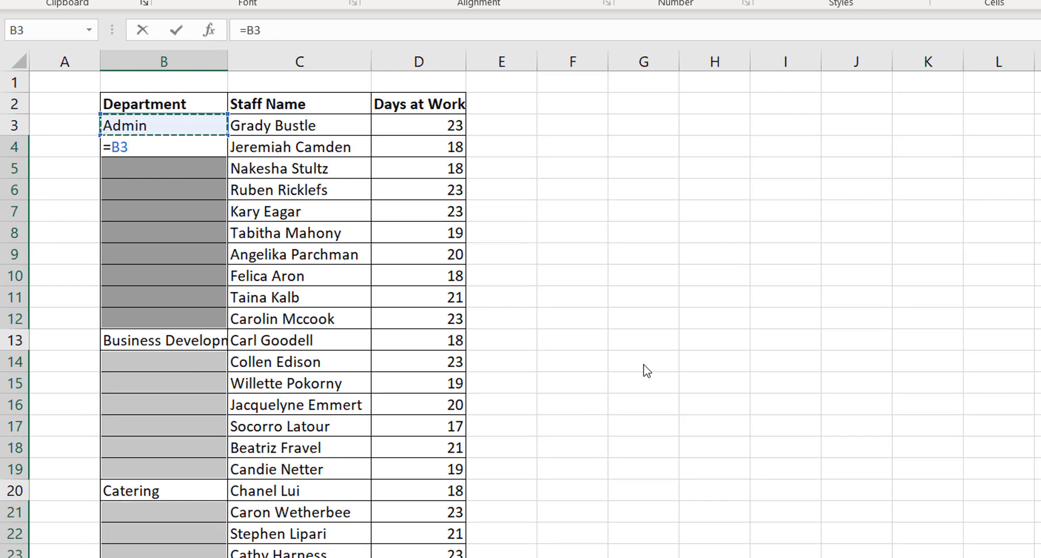
key(ctrl+Return)
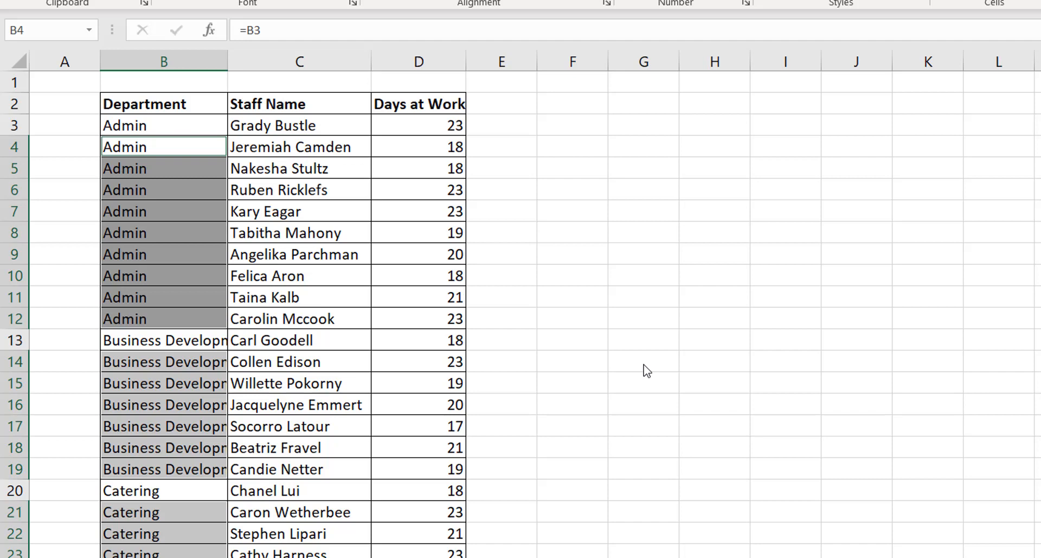
key(Up)
key(ctrl+Down)
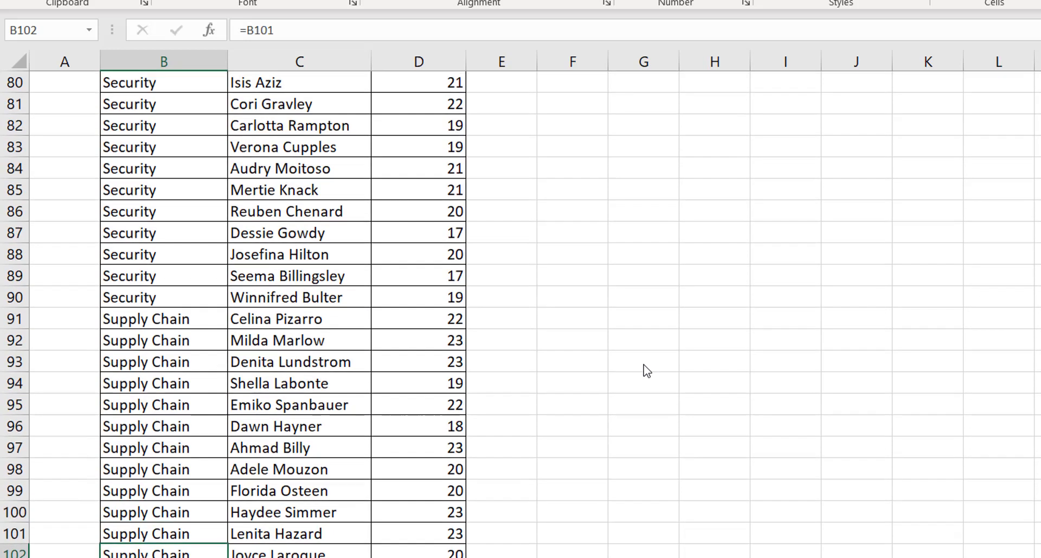
key(ctrl+Up)
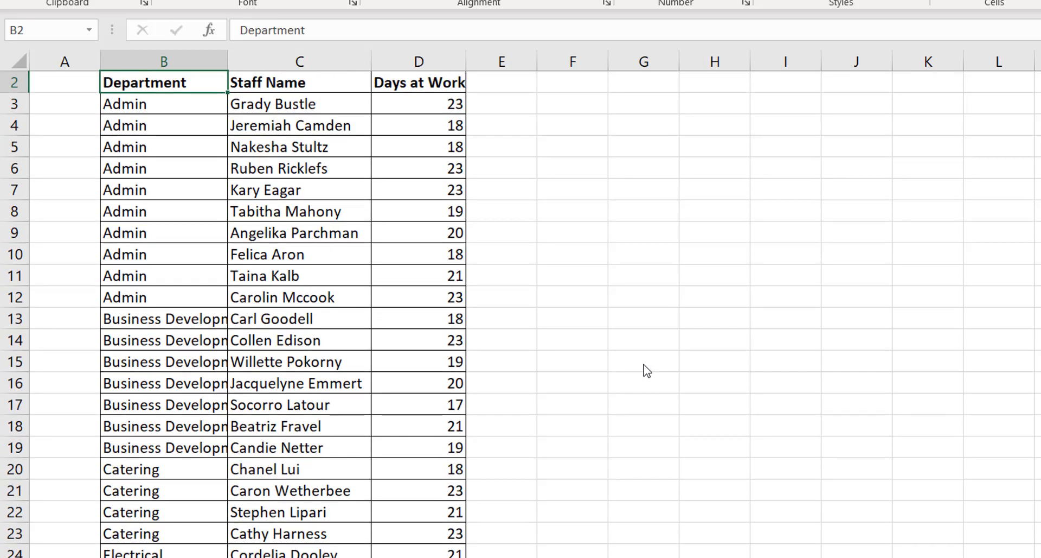
- Replace the Department formulas from B3 to the last row with their values using Paste Special Values
key(Down)
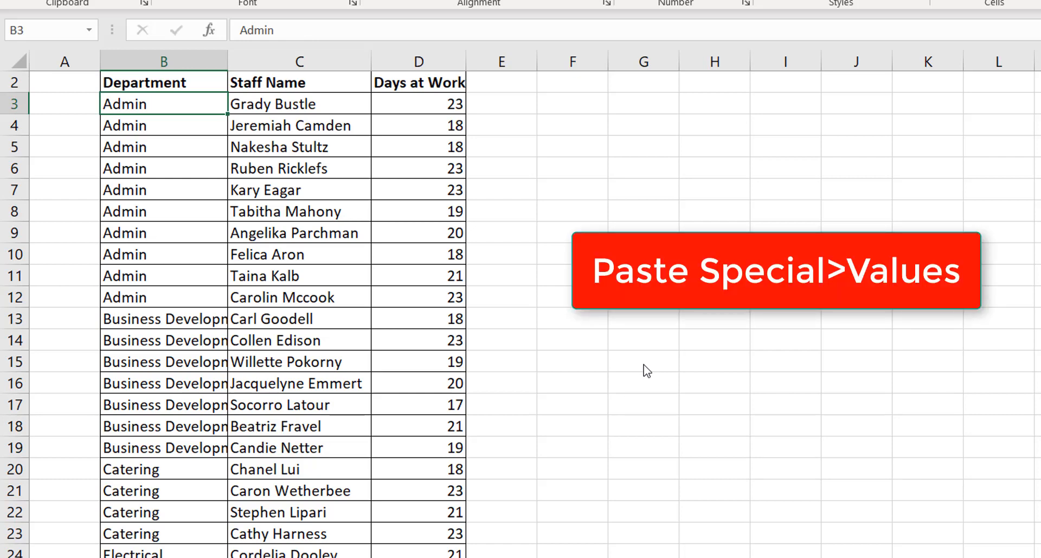
key(ctrl+shift+Down)
key(ctrl+c)
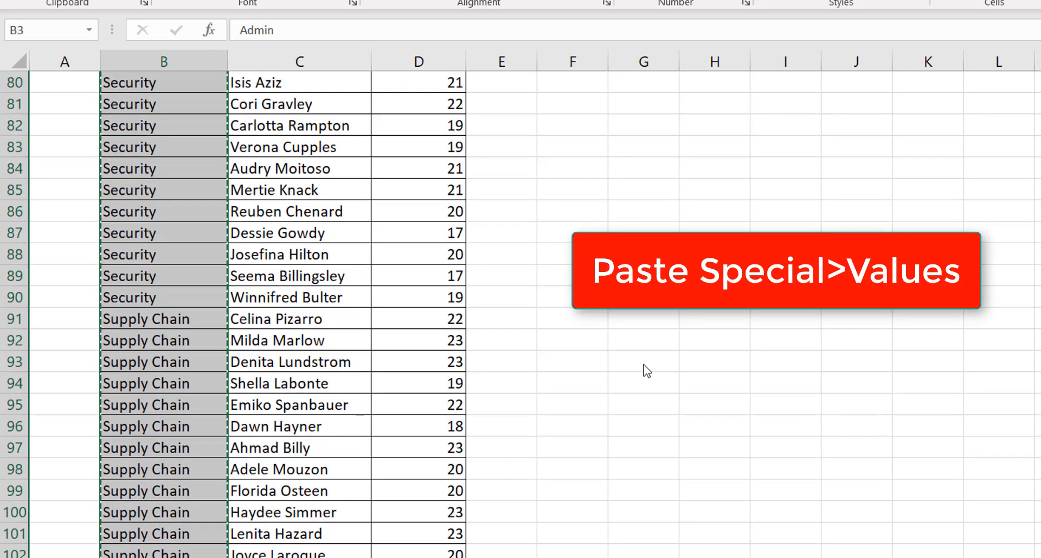
key(ctrl+alt+v)
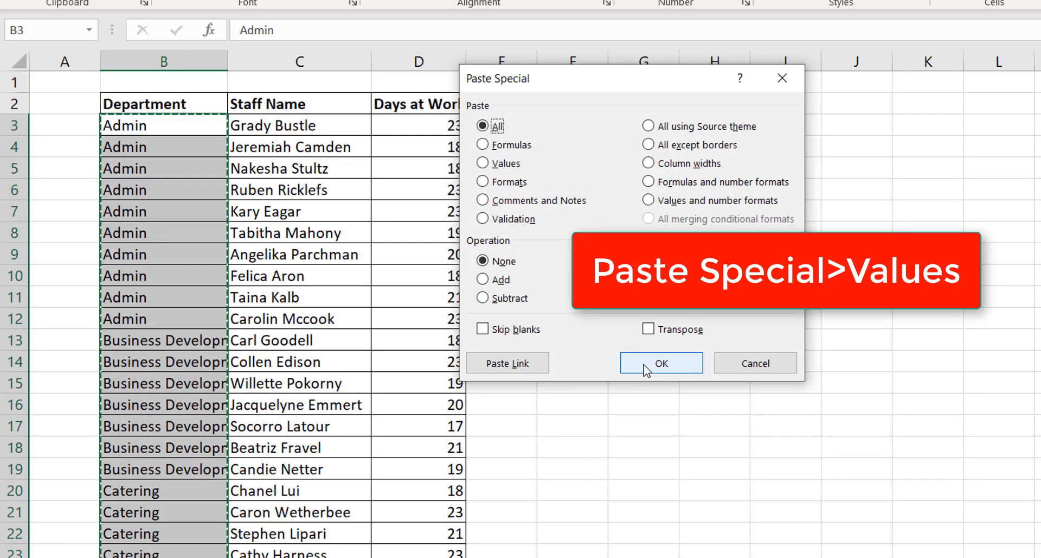
key(v)
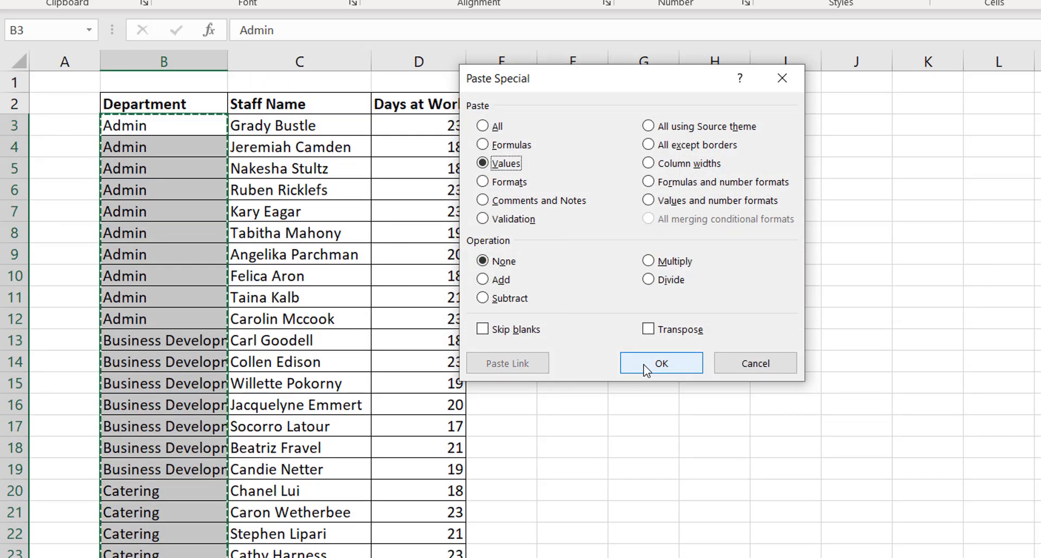
click(644, 365)
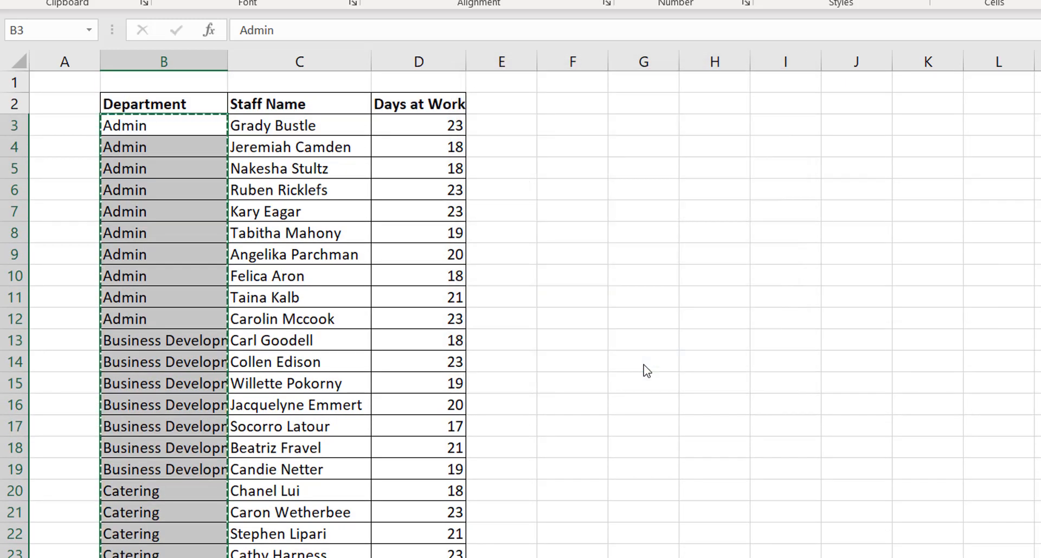
key(Escape)
key(Right)
key(Right)
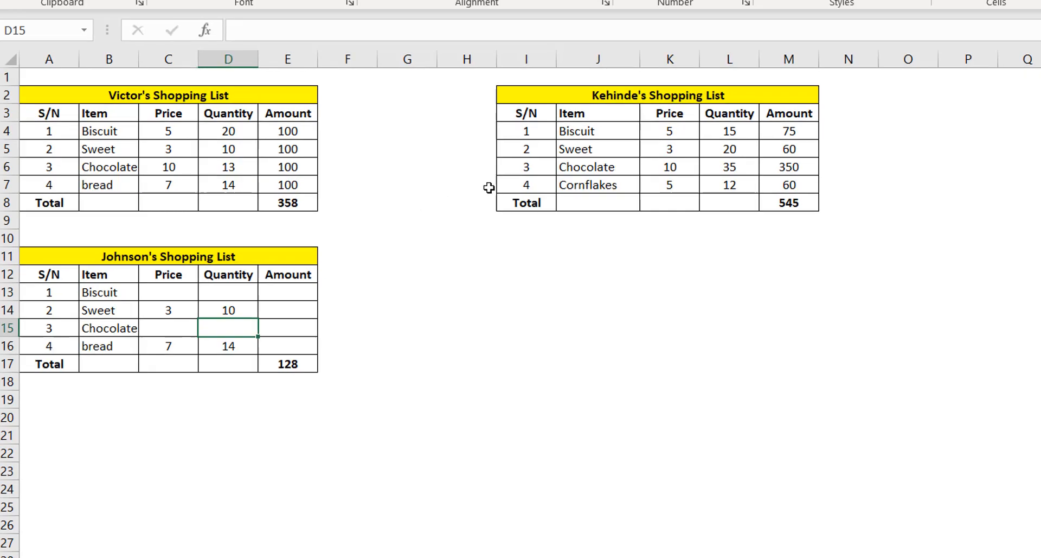
- Select the whole region of the shopping list in columns I to M, and of the one in rows 11 to 17
click(594, 169)
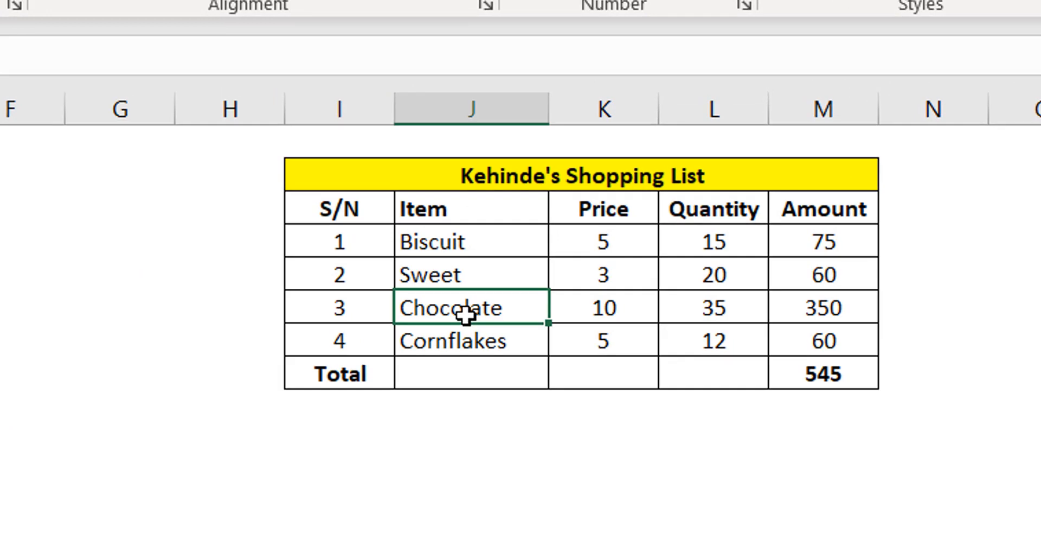
key(ctrl+a)
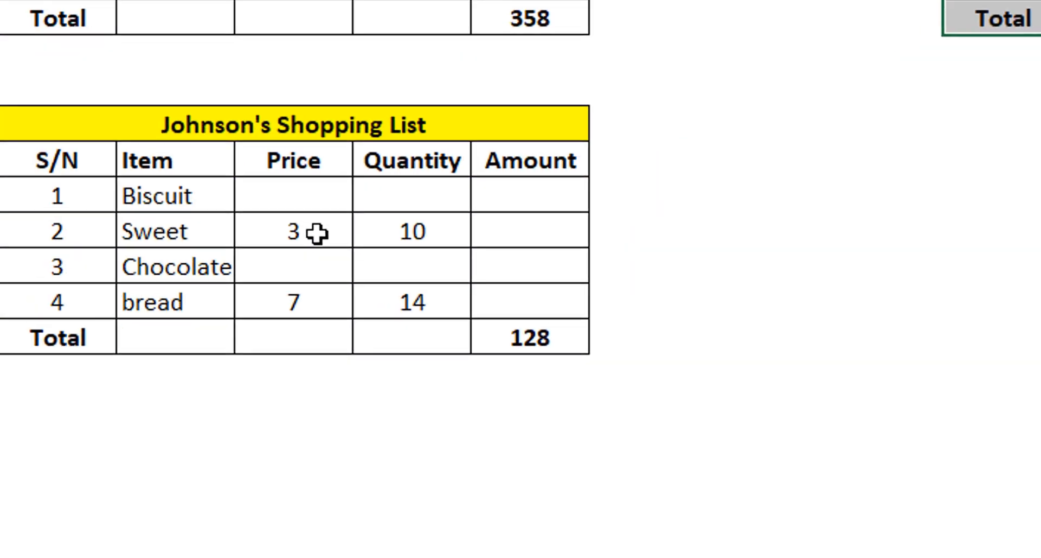
click(375, 211)
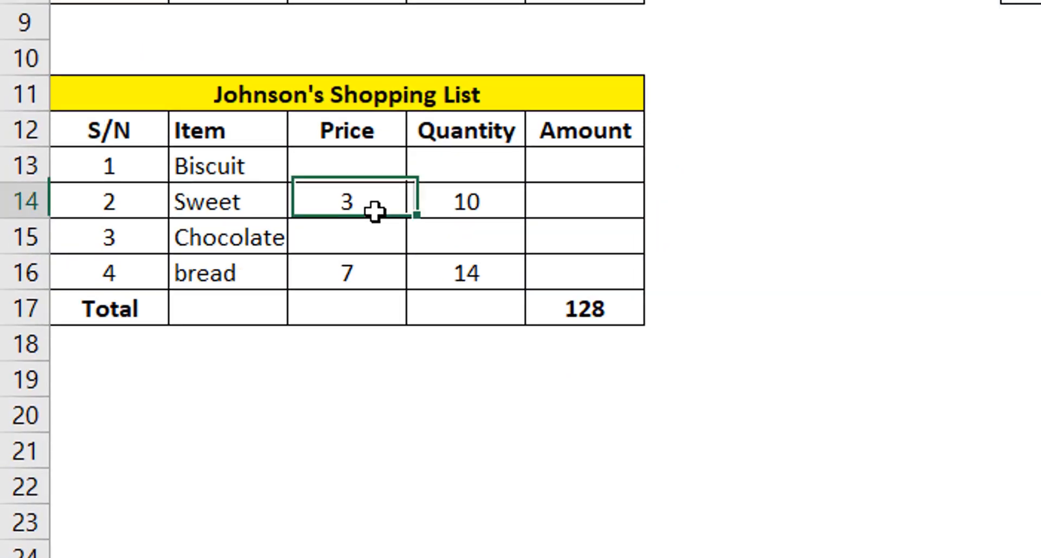
key(ctrl+a)
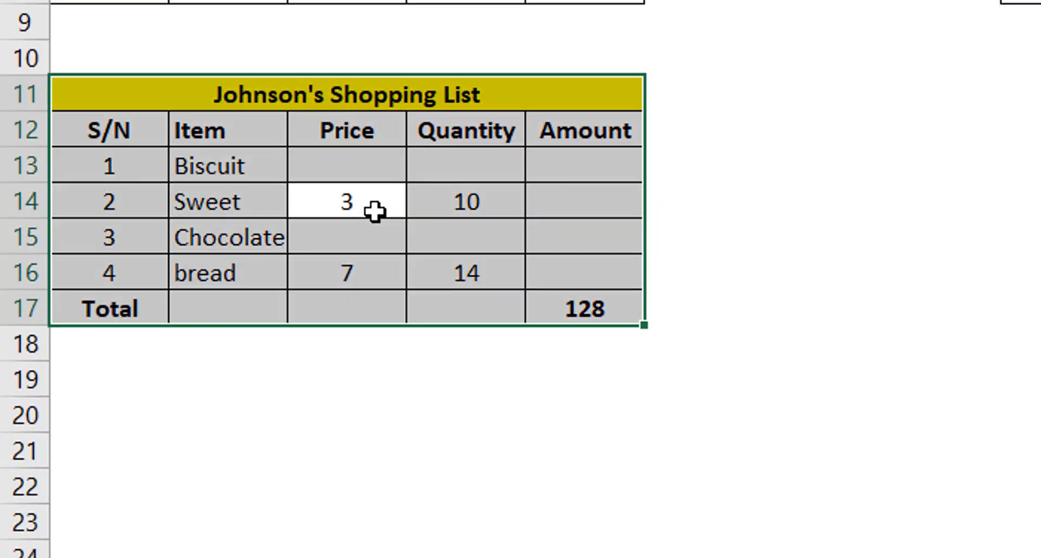
- Select the current region around cell D14 in the shopping list in rows 11 to 17 with Go To Special
click(472, 198)
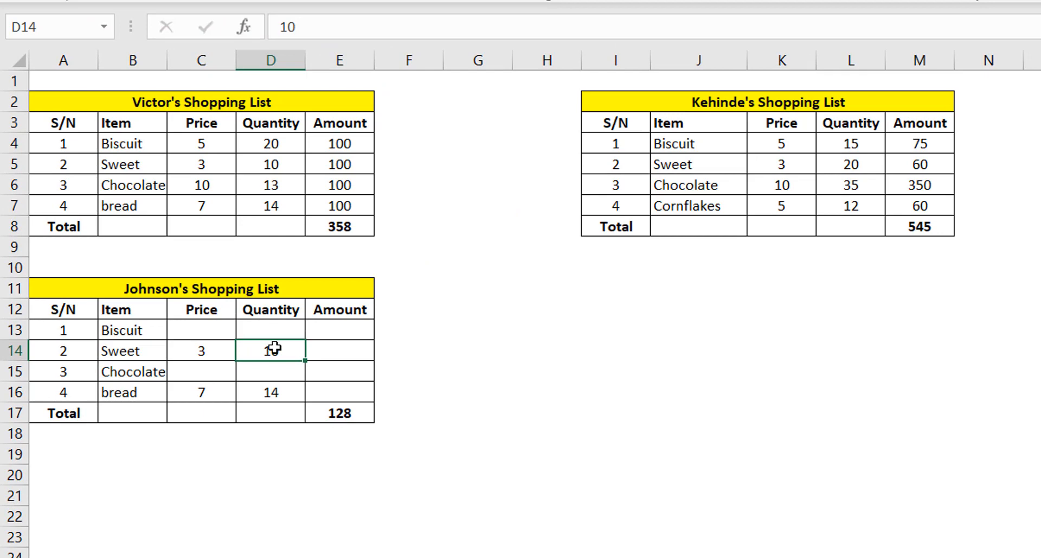
key(F5)
key(alt+s)
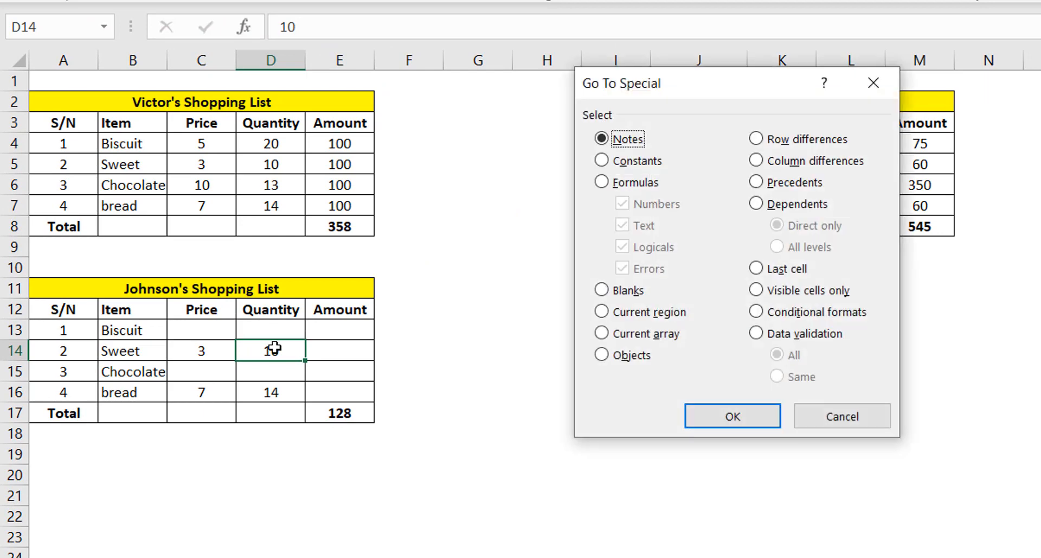
click(670, 316)
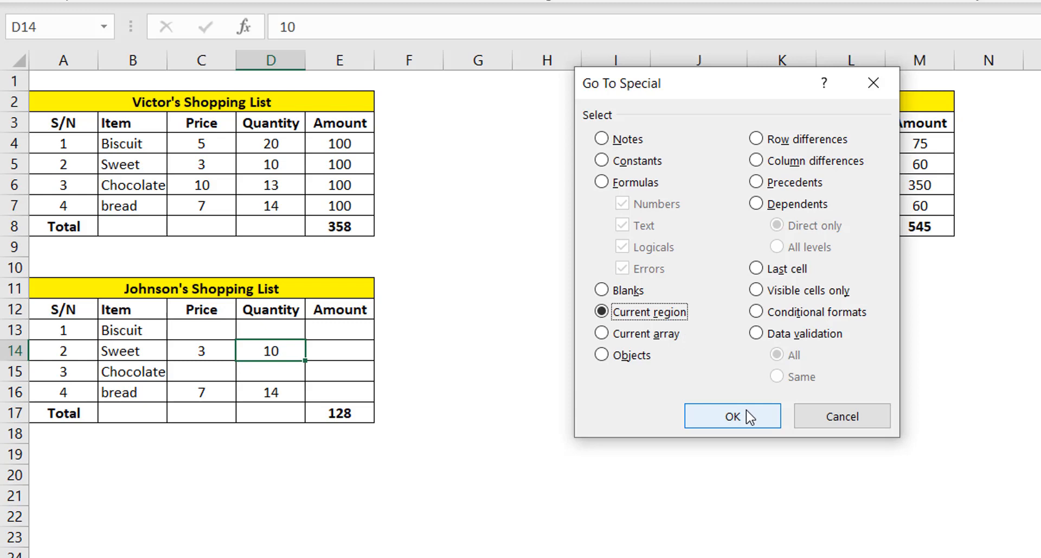
click(733, 415)
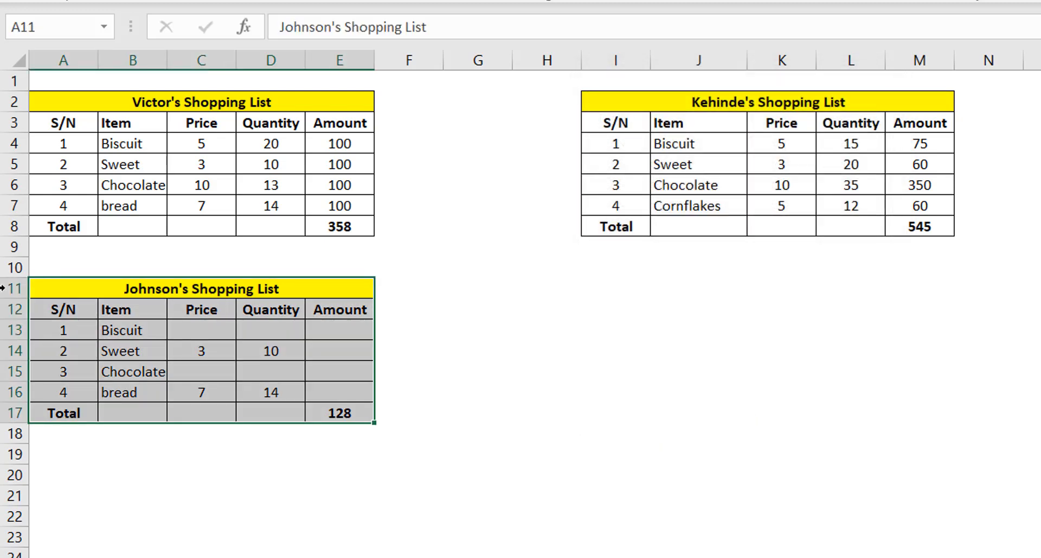
- Inspect the Amount formulas in E4 and E5 of the shopping list in rows 2 to 8
click(249, 346)
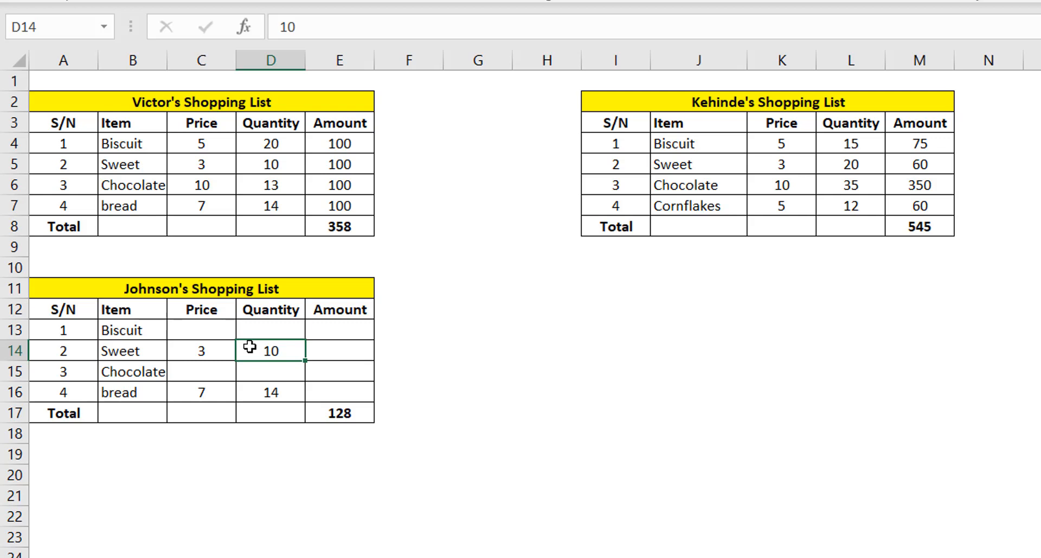
click(339, 143)
click(153, 143)
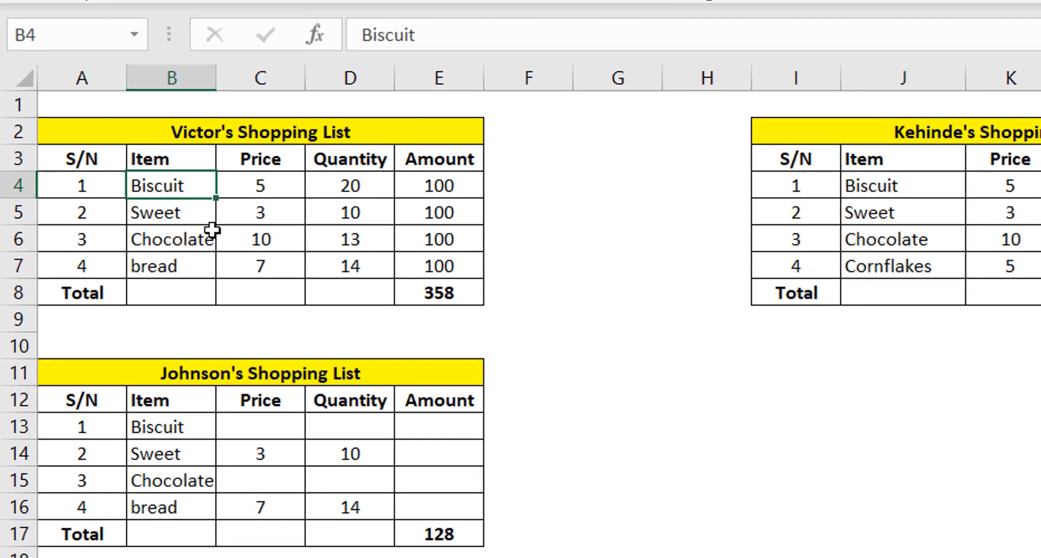
click(421, 193)
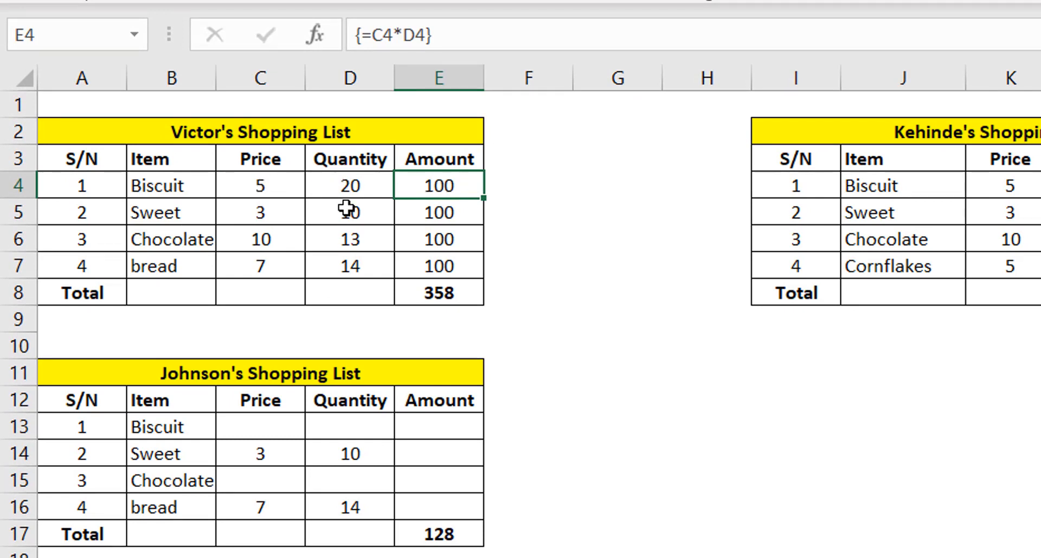
click(461, 220)
click(465, 188)
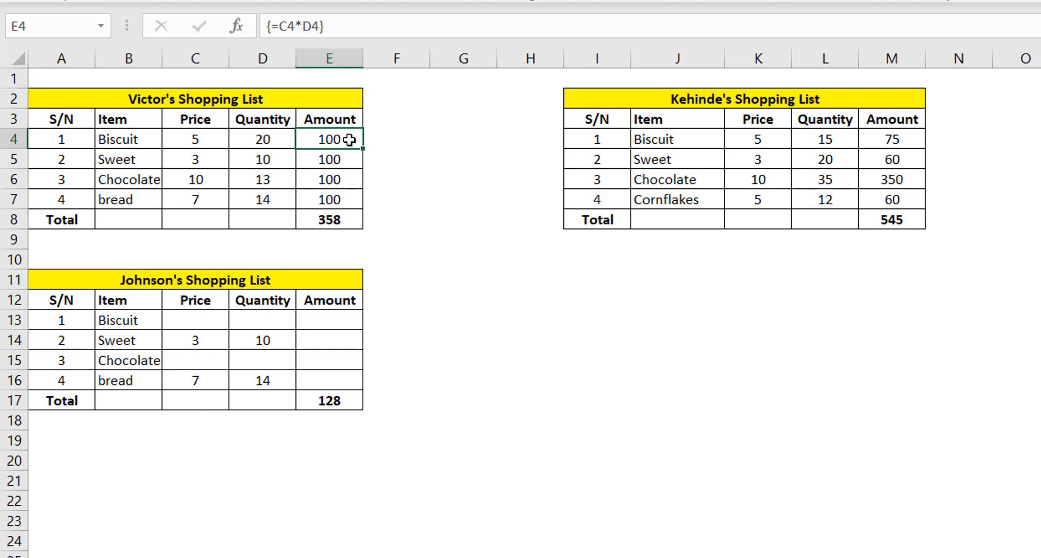
- Try to delete parts of the Amount array formula: cell E4 alone, cell E5 alone, and E4:E5 together
key(Delete)
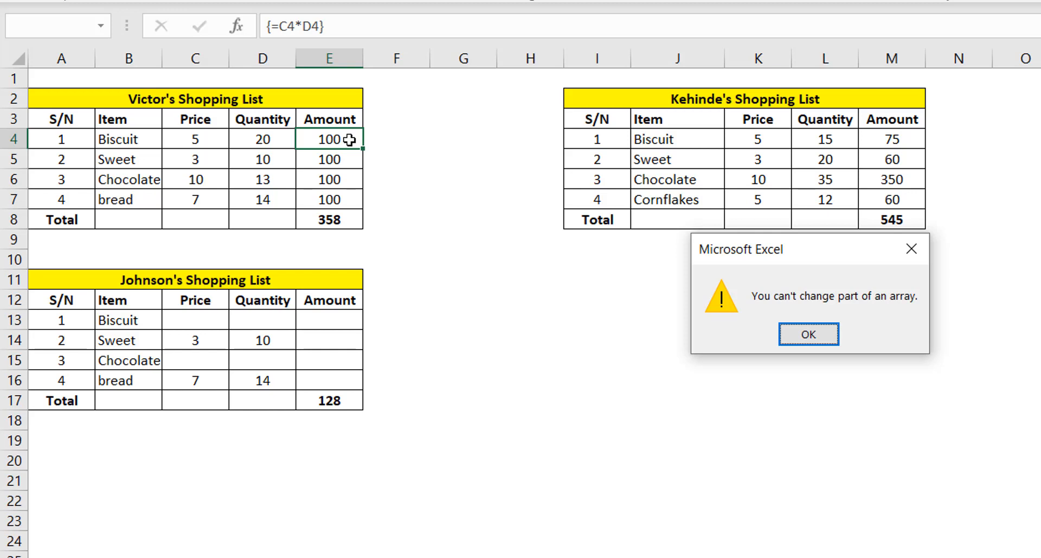
key(Return)
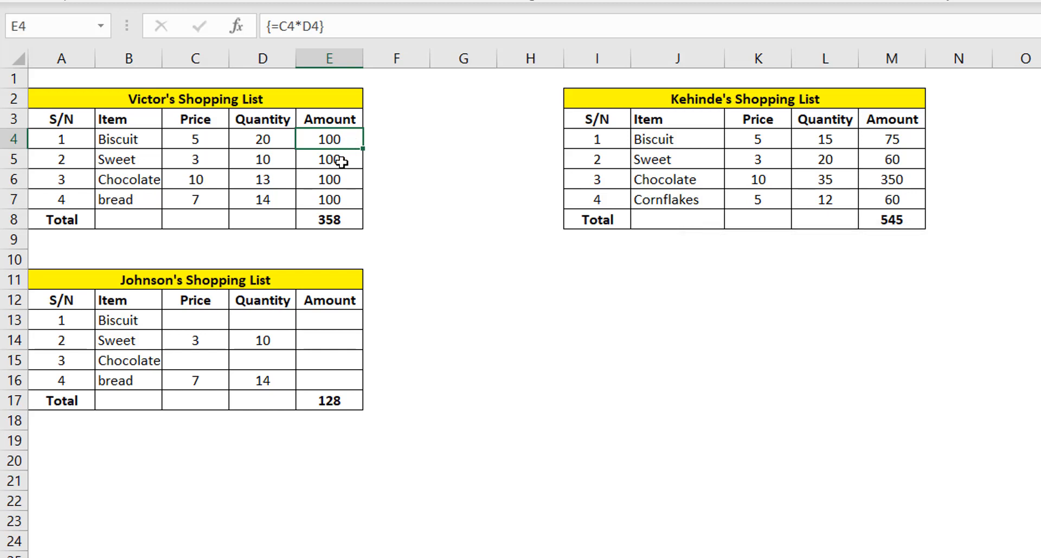
click(342, 161)
key(Delete)
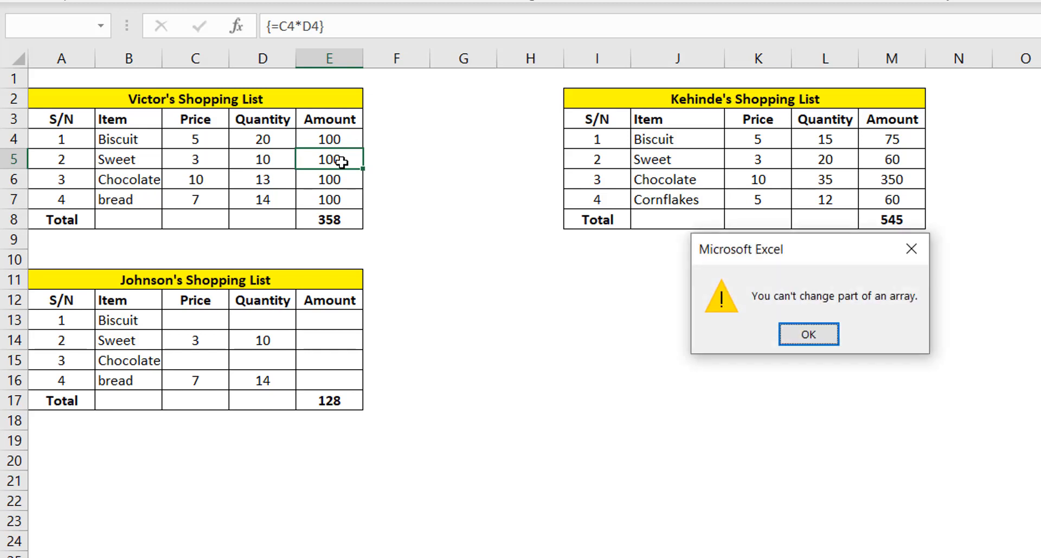
key(Return)
key(Up)
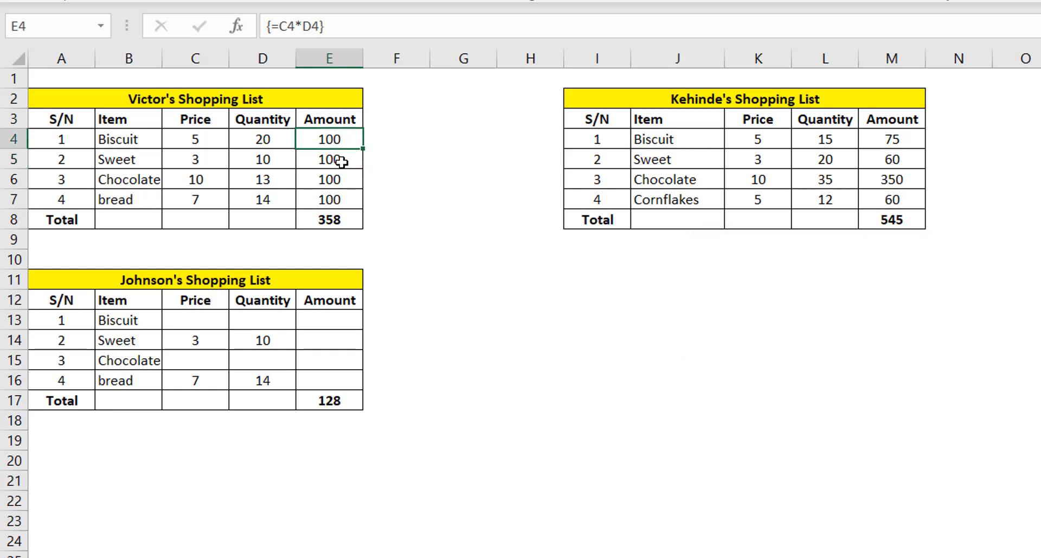
key(shift+Down)
key(Delete)
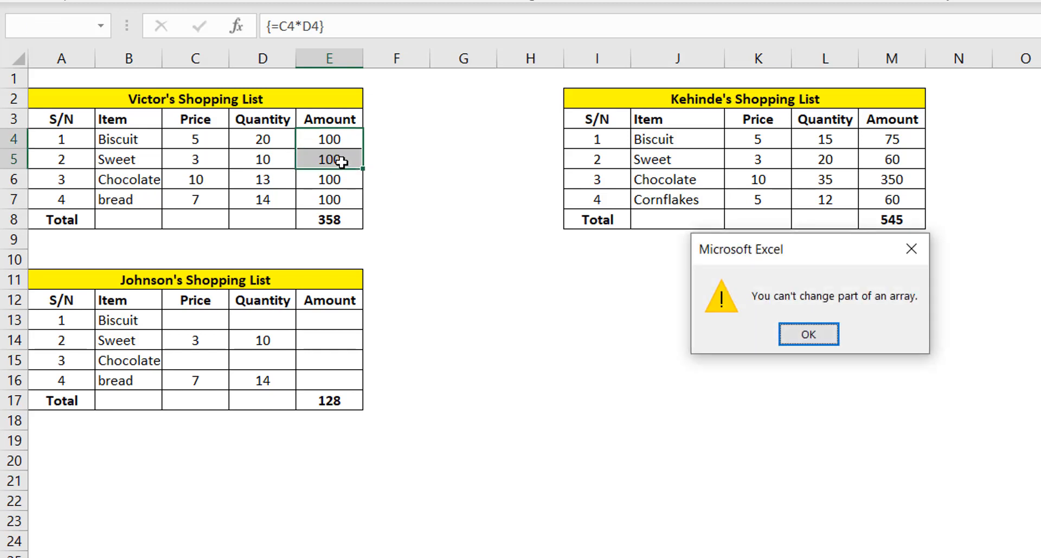
key(Return)
click(342, 162)
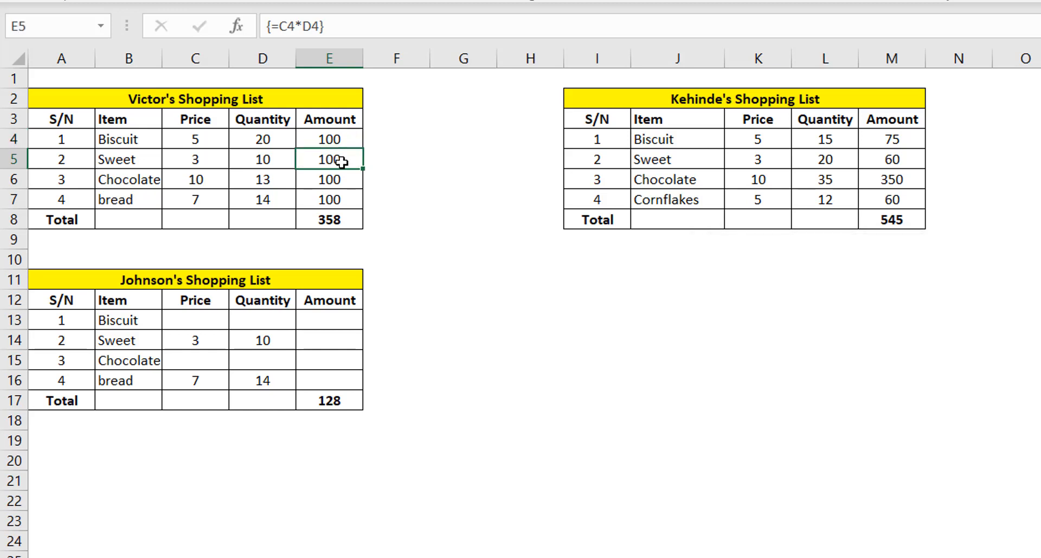
- Select the whole current array containing E4 with Go To Special and delete its contents
click(332, 141)
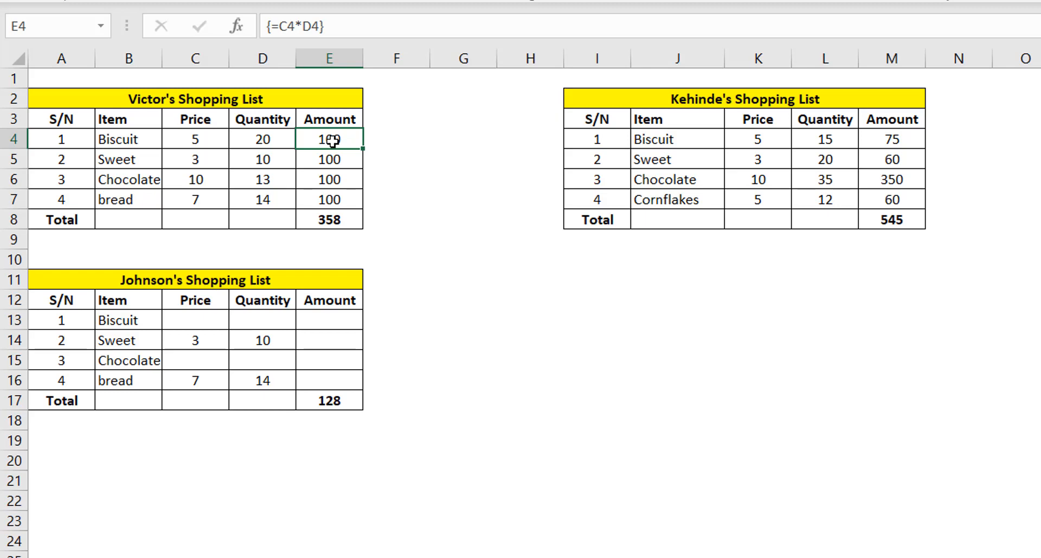
key(alt+h)
key(f)
key(d)
key(s)
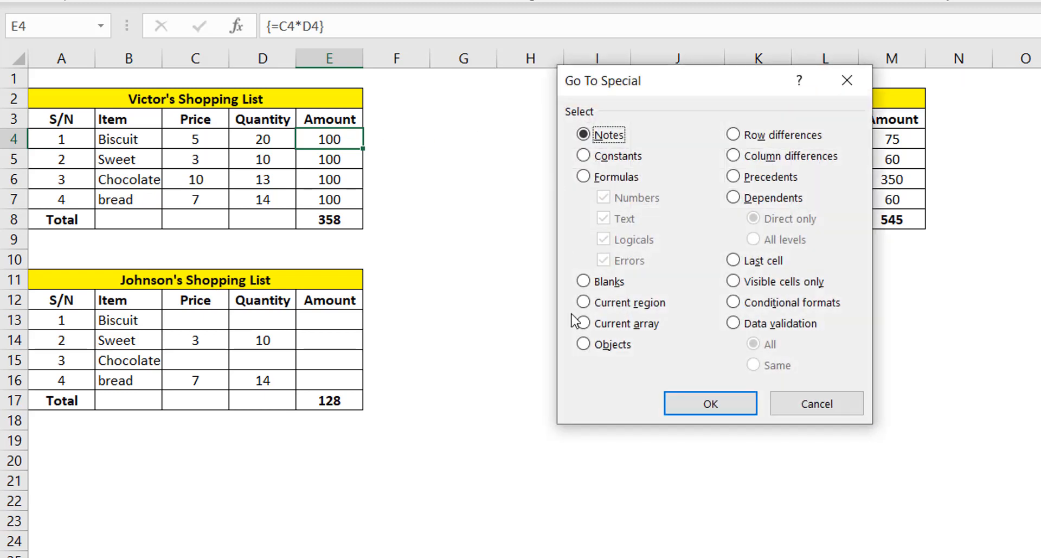
click(586, 325)
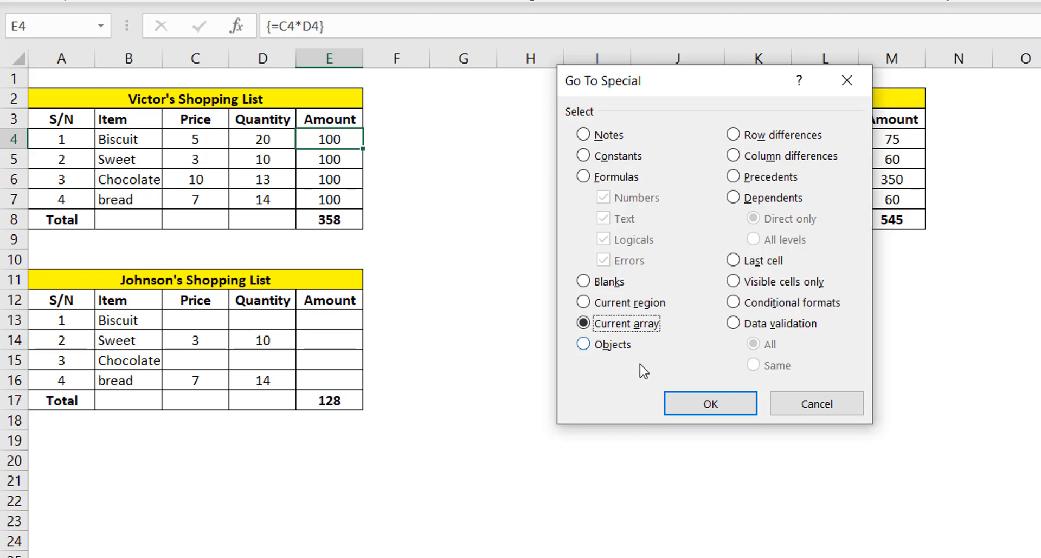
click(716, 407)
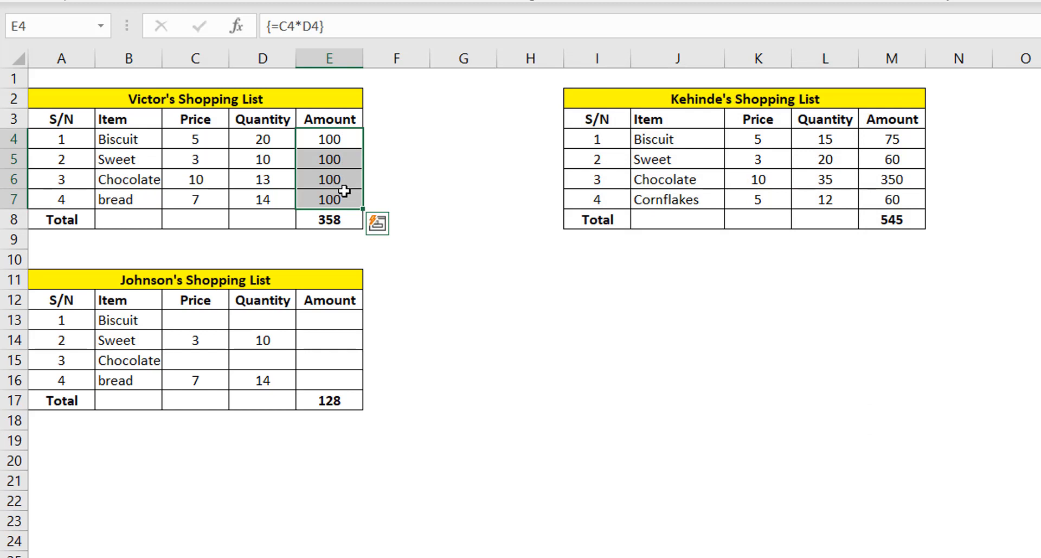
key(Delete)
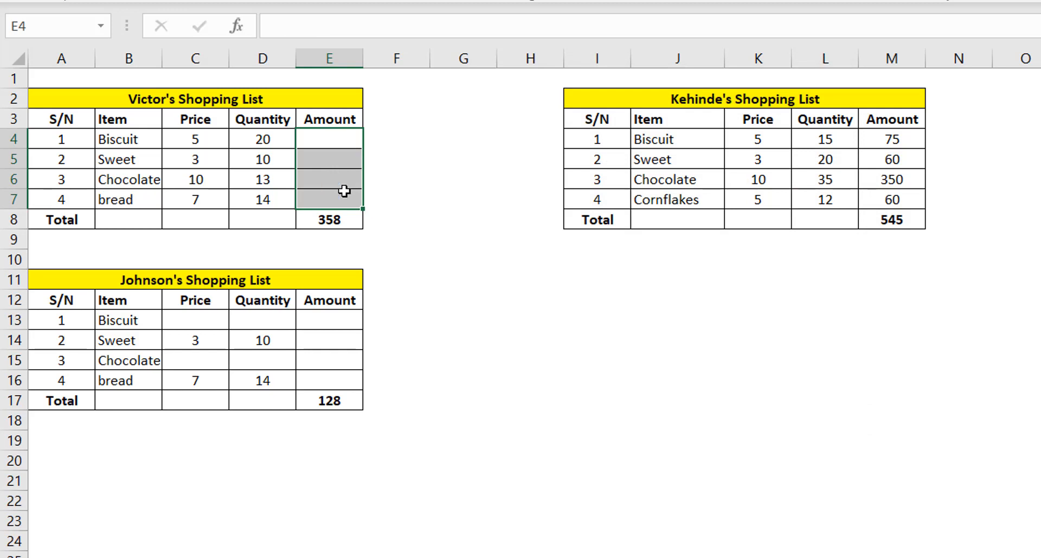
- Fill E4:E7 at once with the Price times Quantity formula =C4*D4, and check the formula in E6
key(Up)
key(Down)
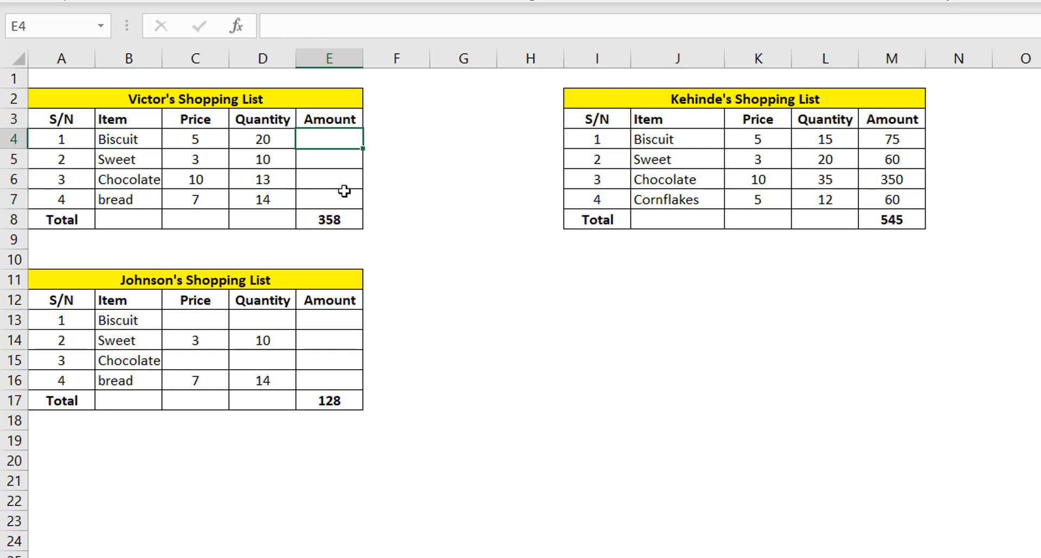
key(shift+Down)
key(shift+Down)
key(shift+Down)
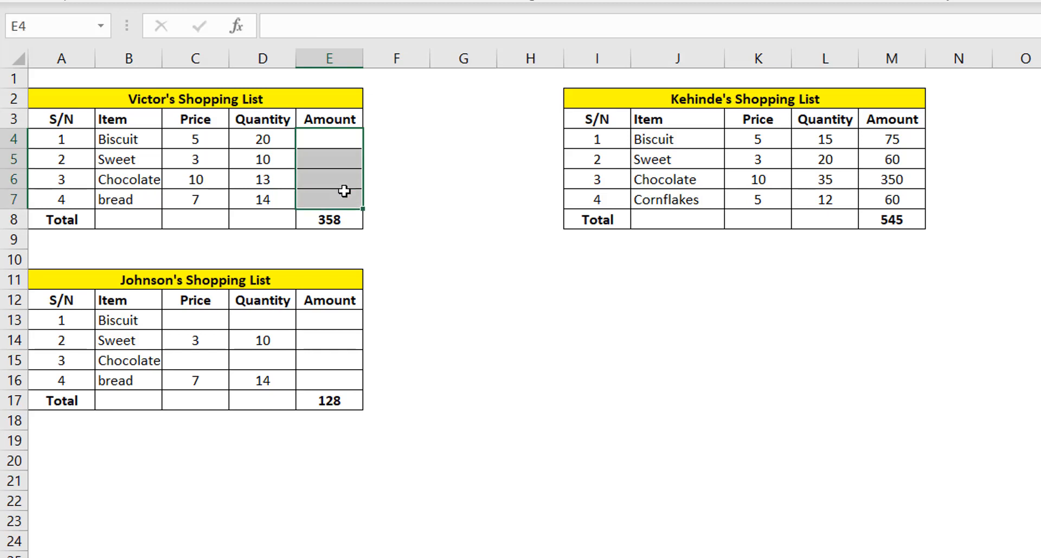
text(=)
key(Left)
key(Left)
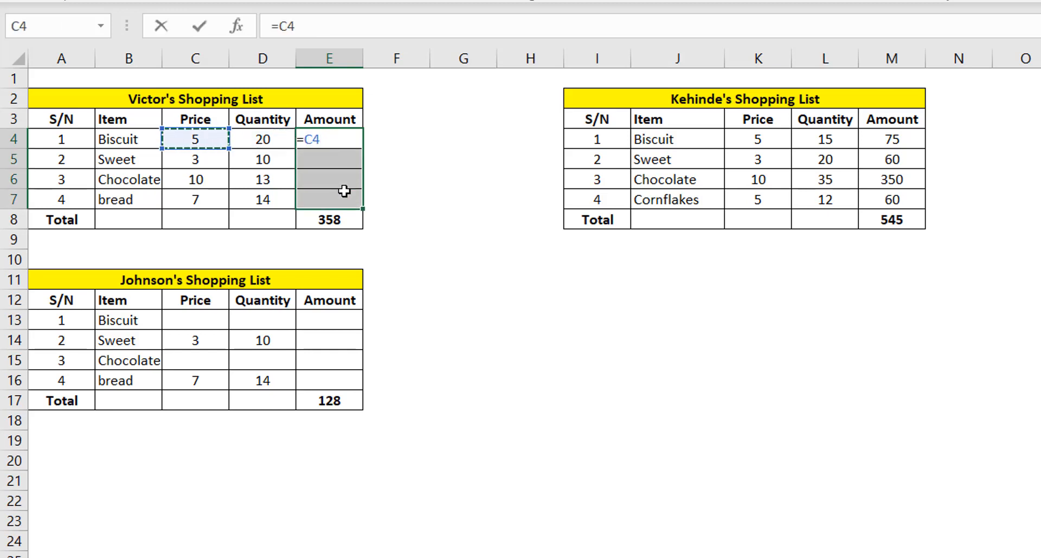
text(*)
key(Left)
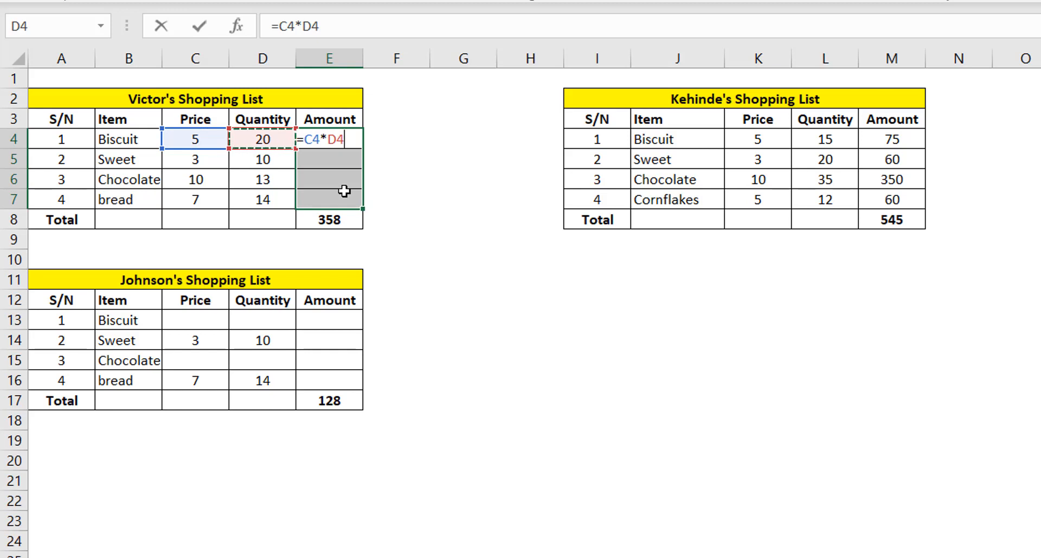
key(ctrl+Return)
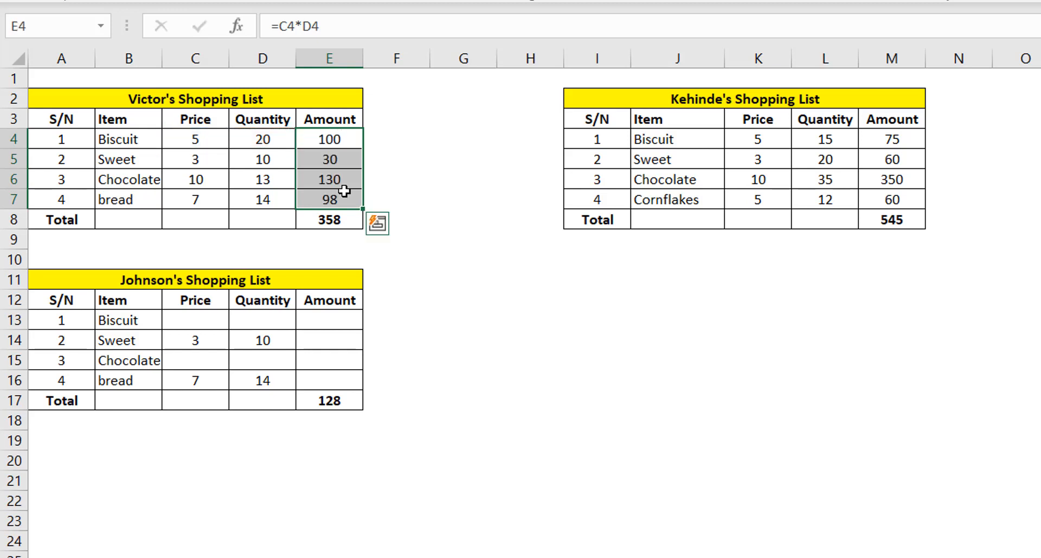
click(342, 181)
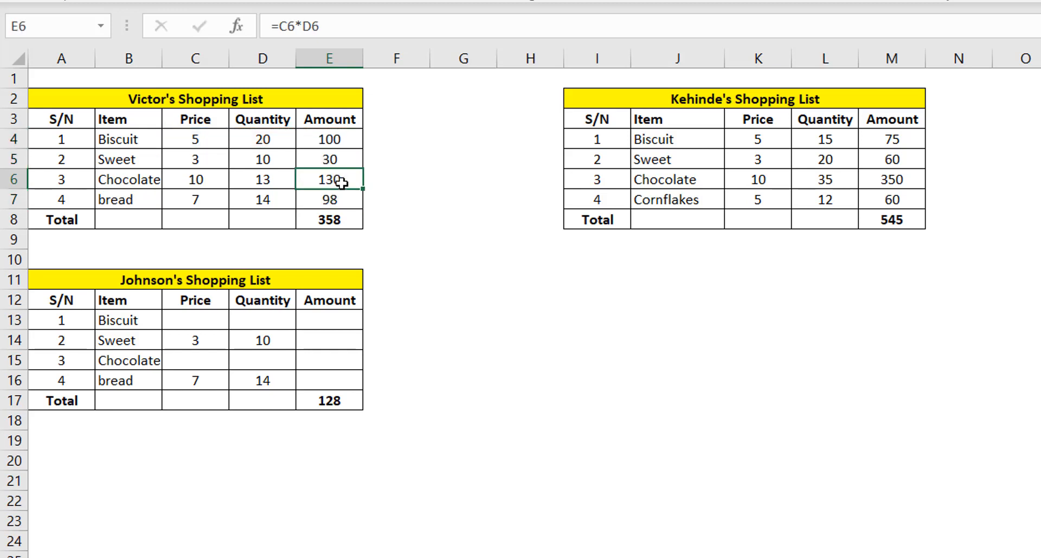